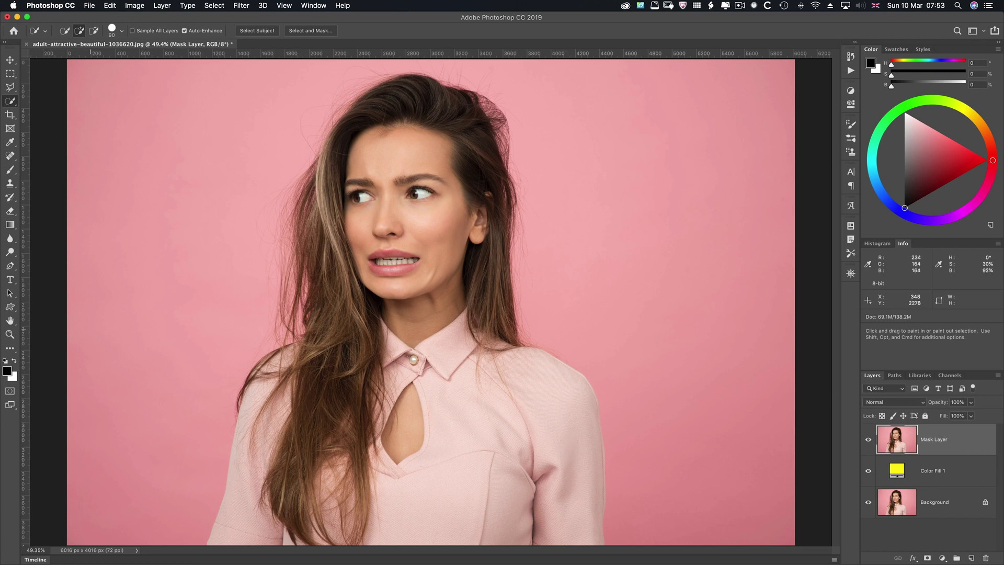
# Make a small Quick Selection on the pink background, then open legacy Refine Edge and cancel it.
pyautogui.click(151, 130)
pyautogui.click(214, 6)
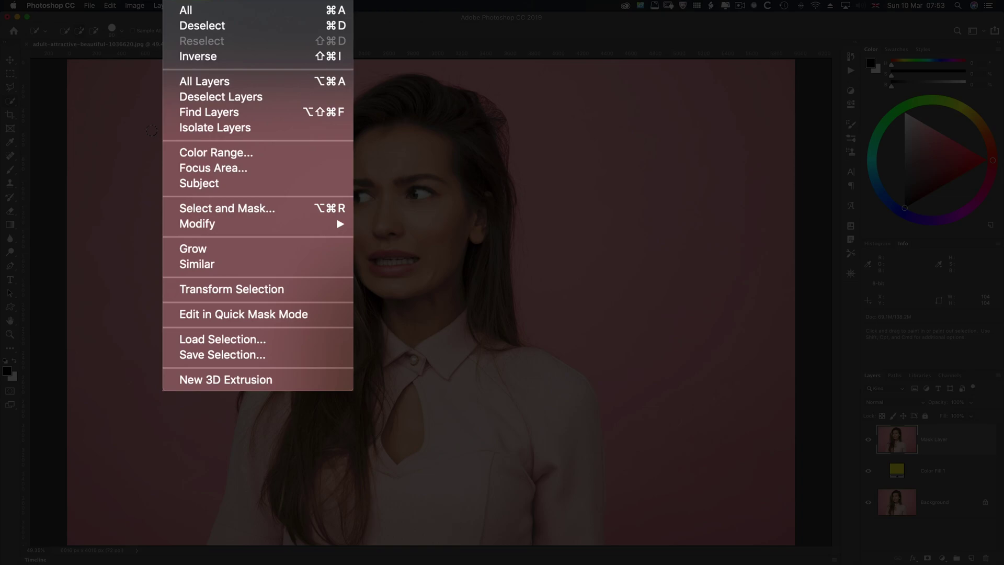
pyautogui.keyDown('shift'); pyautogui.click(203, 207); pyautogui.keyUp('shift')
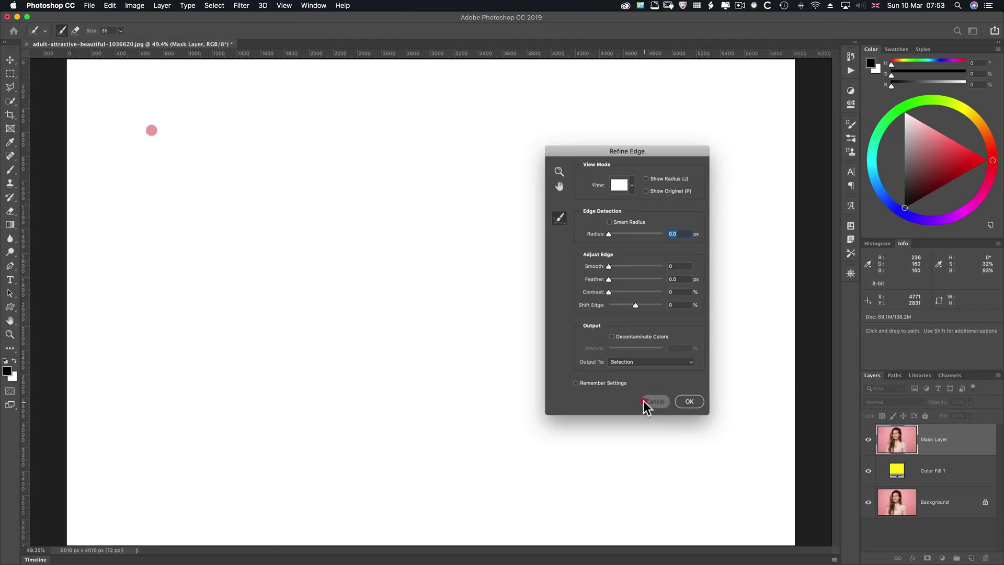
pyautogui.click(669, 480)
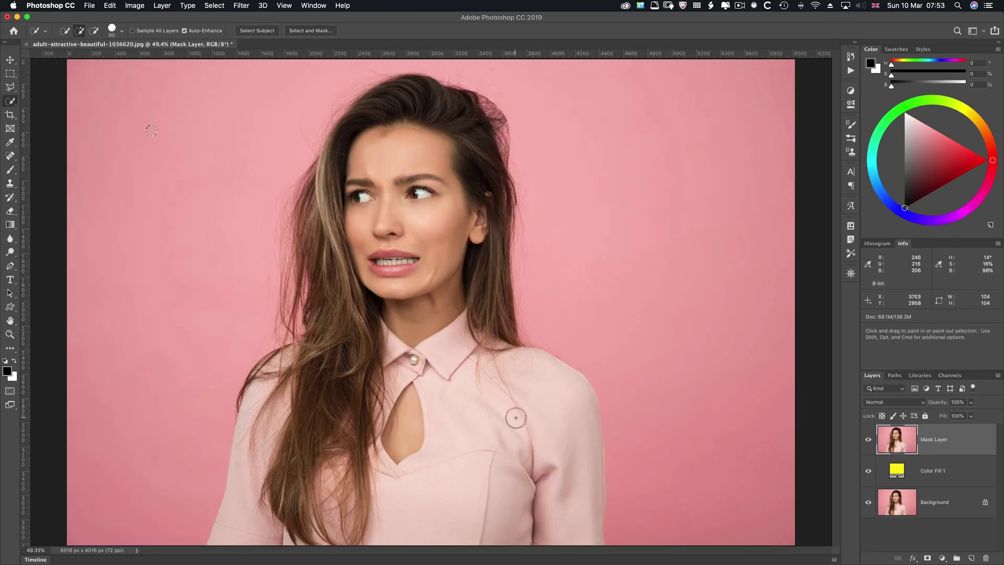
# Deselect, try the Marquee and Polygonal Lasso tools, then use Quick Selection with Auto-Enhance on.
pyautogui.press('super+d')
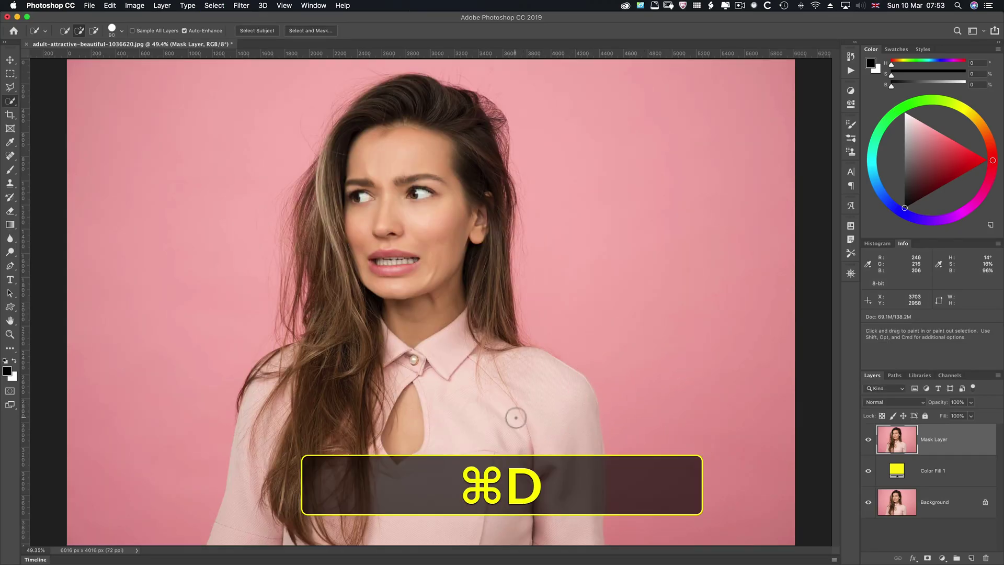
pyautogui.click(9, 73)
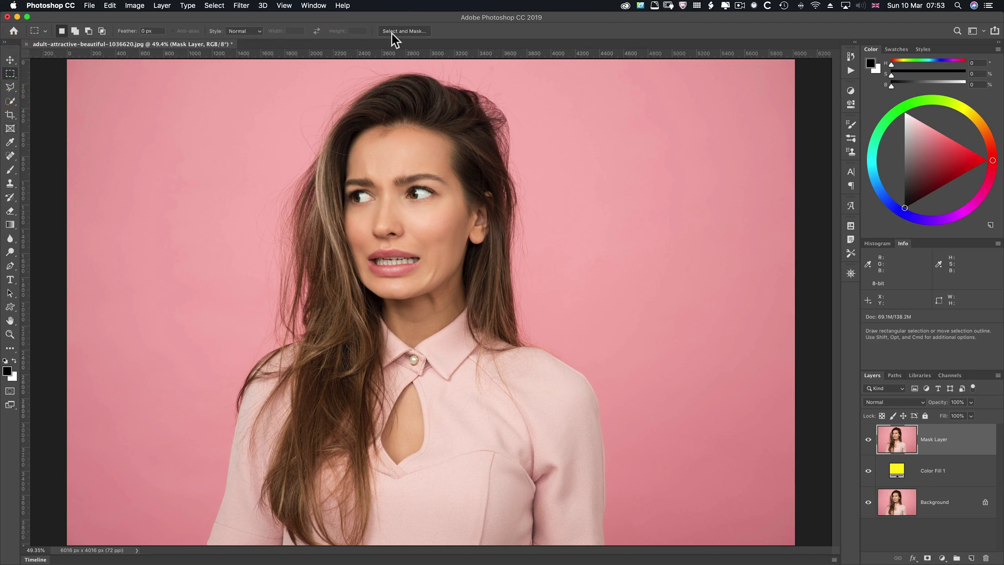
pyautogui.click(10, 87)
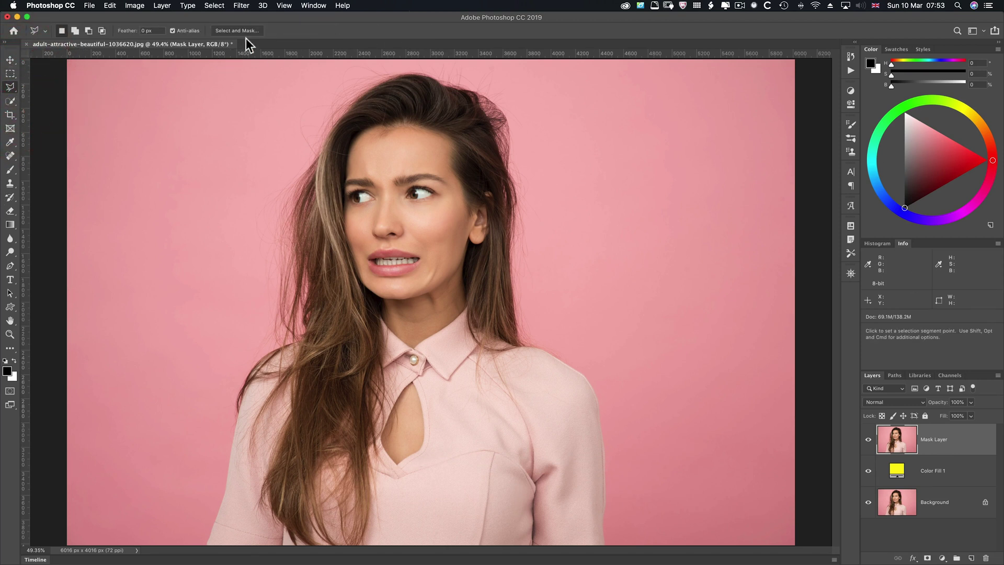
pyautogui.click(10, 101)
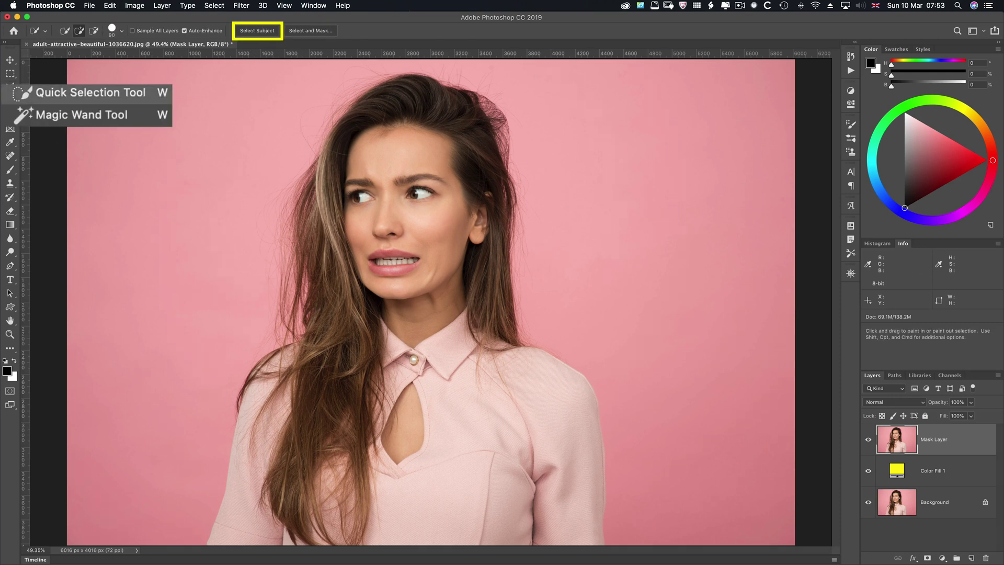
pyautogui.click(21, 94)
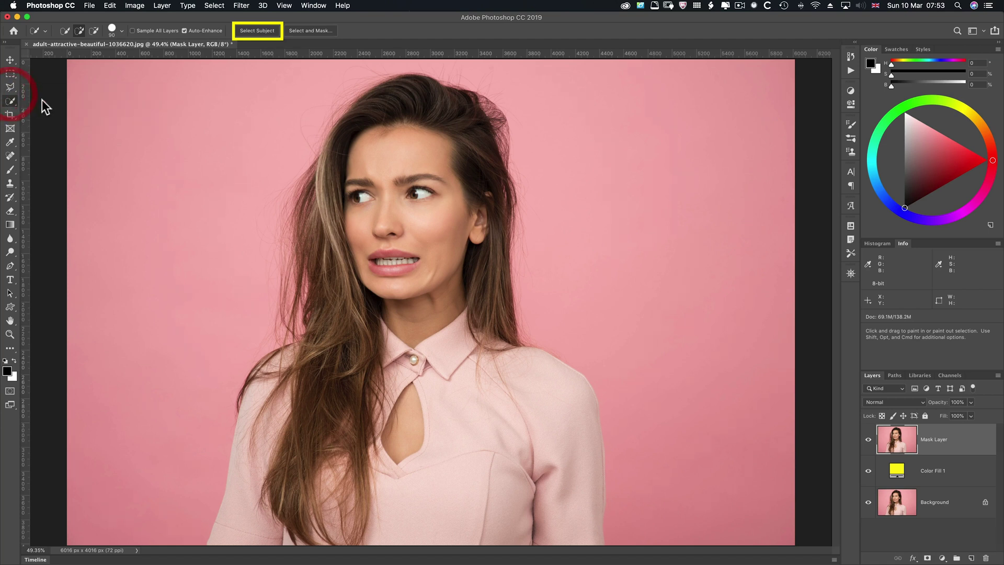
pyautogui.click(247, 33)
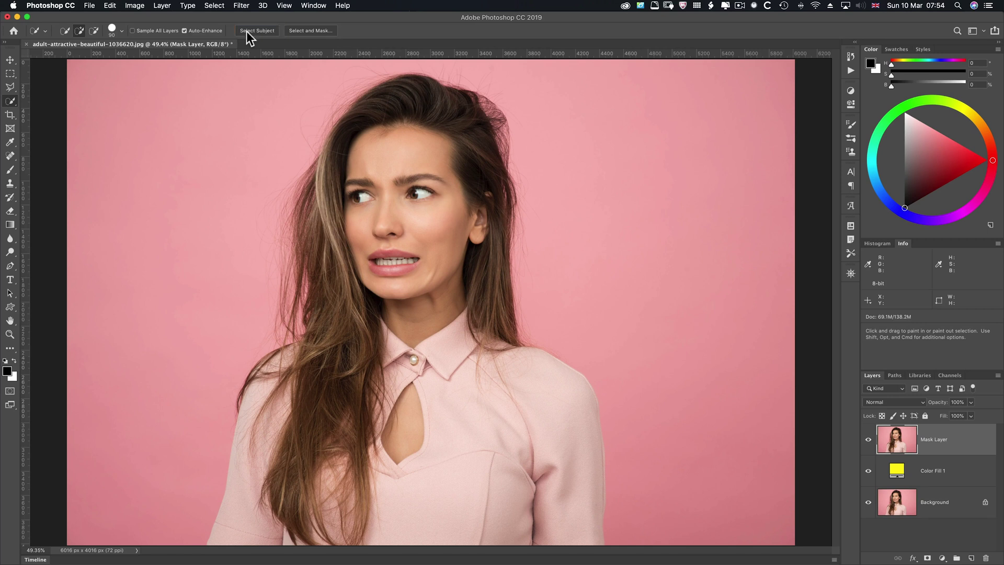
# Run Select Subject so the woman is selected from her hair down to her blouse.
pyautogui.click(247, 32)
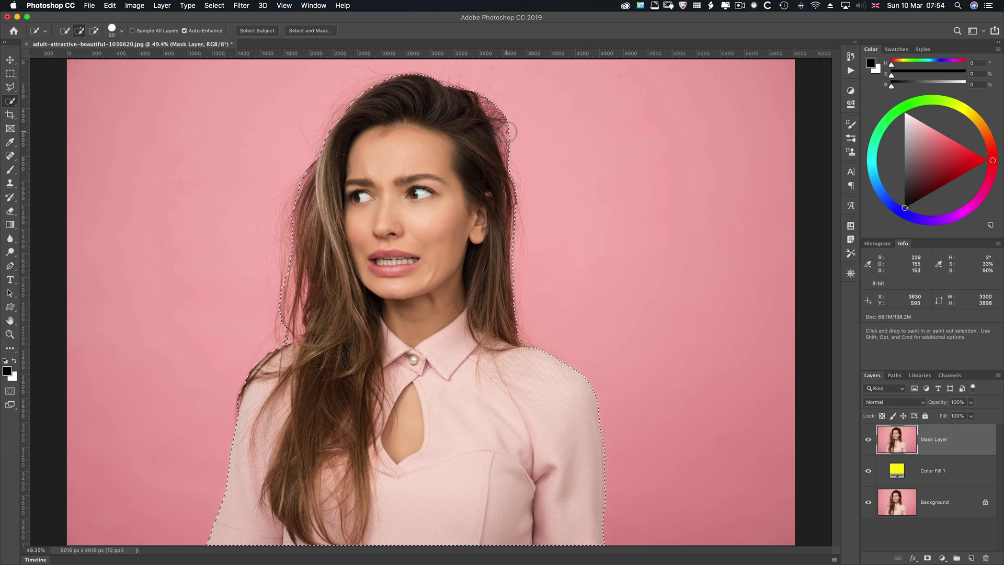
pyautogui.click(209, 7)
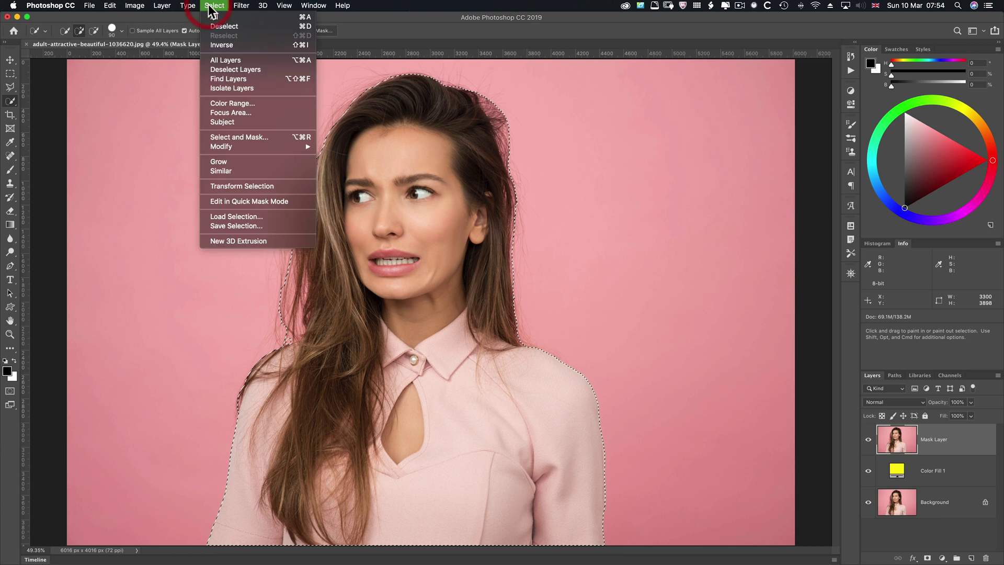
# Open Select and Mask and set the overlay colour to red (green value 0).
pyautogui.click(224, 139)
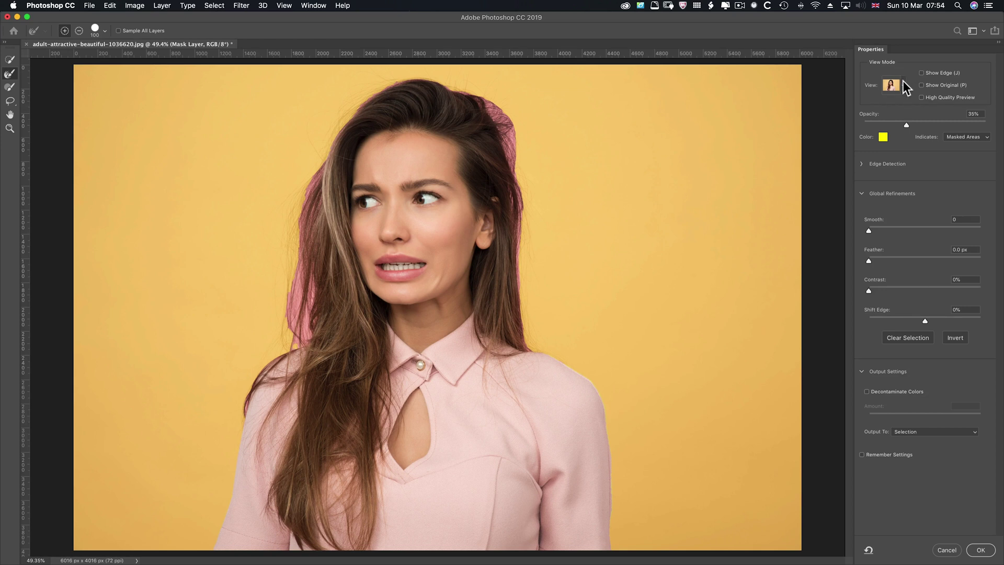
pyautogui.click(903, 85)
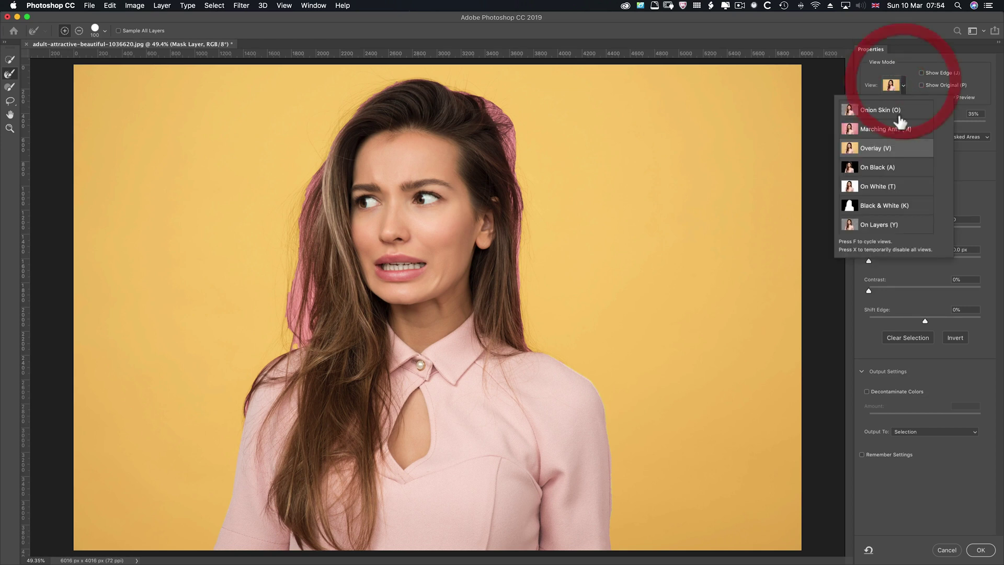
pyautogui.click(965, 153)
pyautogui.click(884, 136)
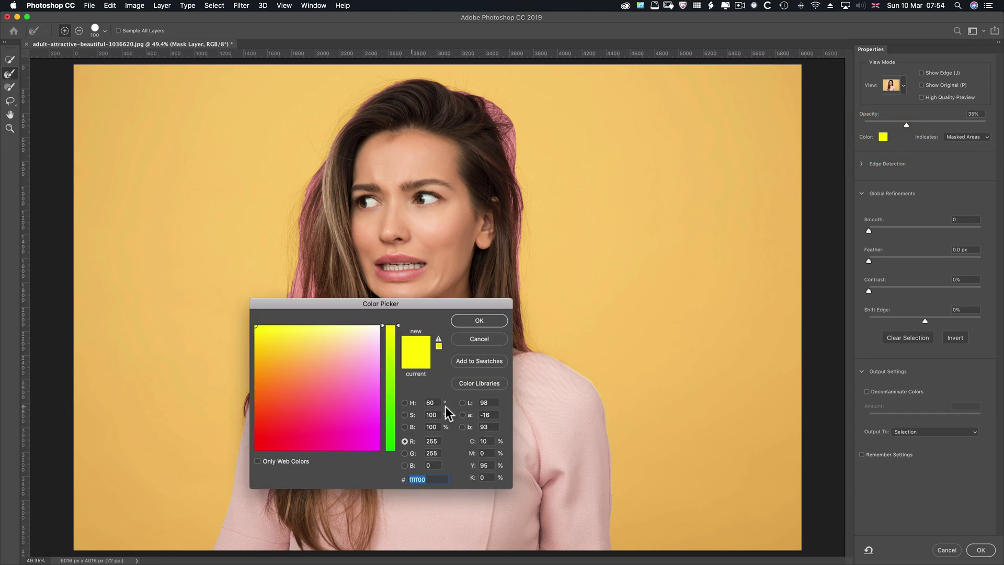
pyautogui.doubleClick(434, 453)
pyautogui.write('0')
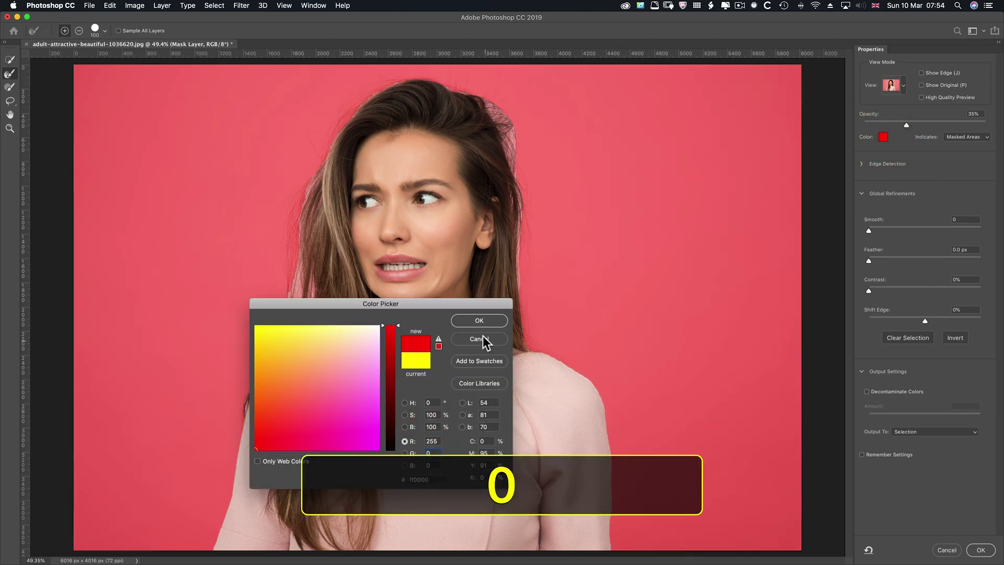
pyautogui.click(487, 321)
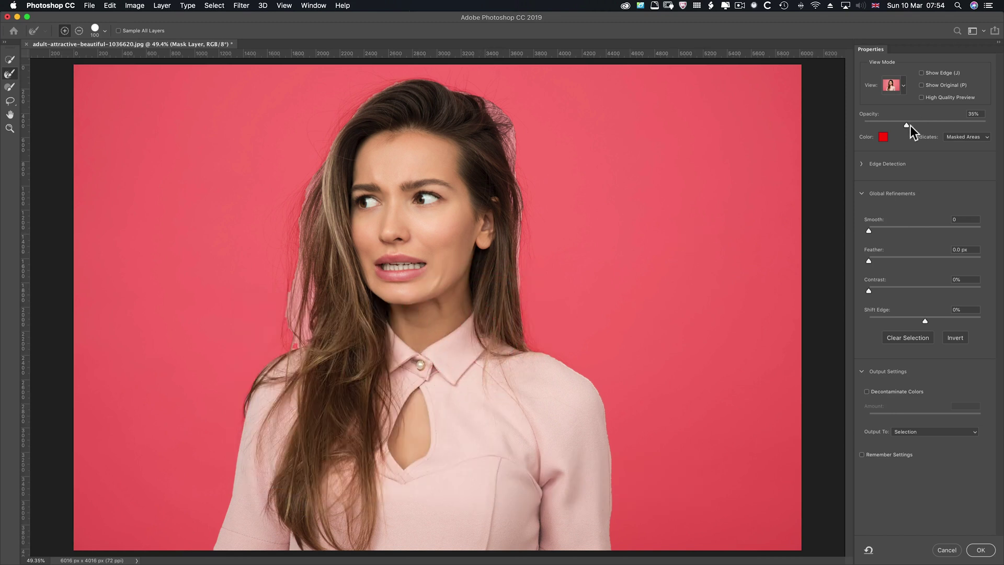
# Raise overlay opacity to 51%, toggle Indicates, and set the overlay colour to yellow (green 255).
pyautogui.moveTo(911, 125); pyautogui.dragTo(927, 125)
pyautogui.click(952, 136)
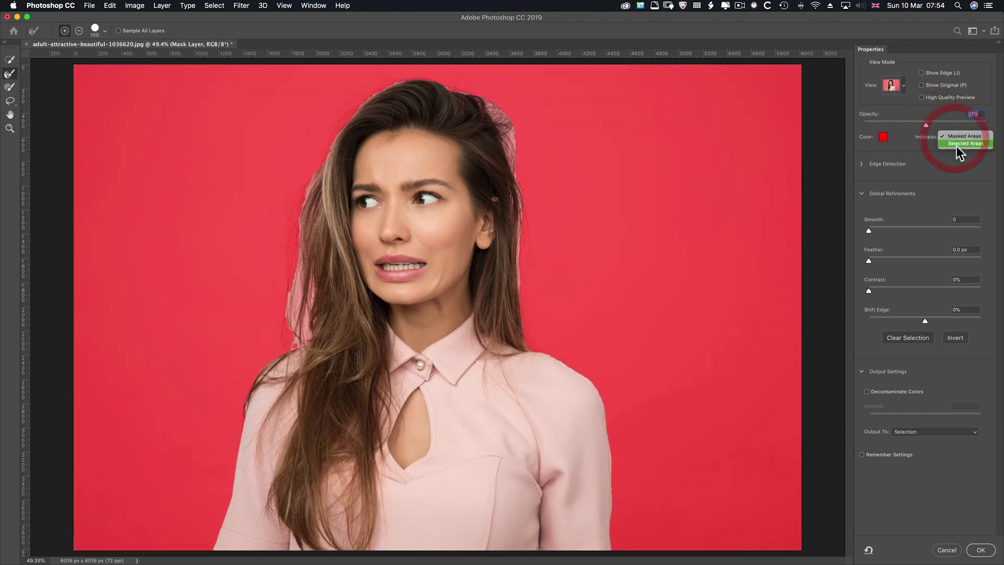
pyautogui.click(957, 144)
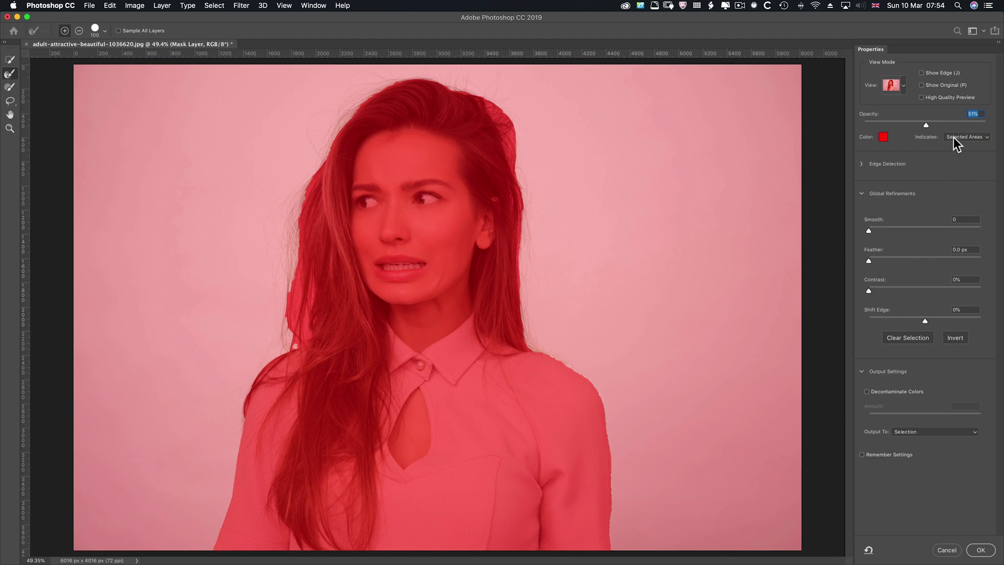
pyautogui.click(953, 137)
pyautogui.click(949, 131)
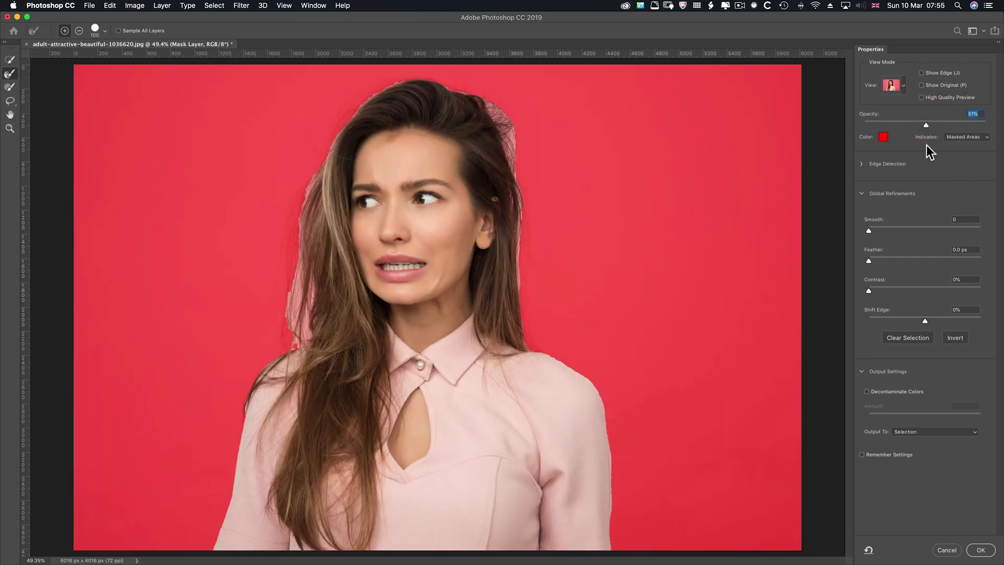
pyautogui.click(887, 139)
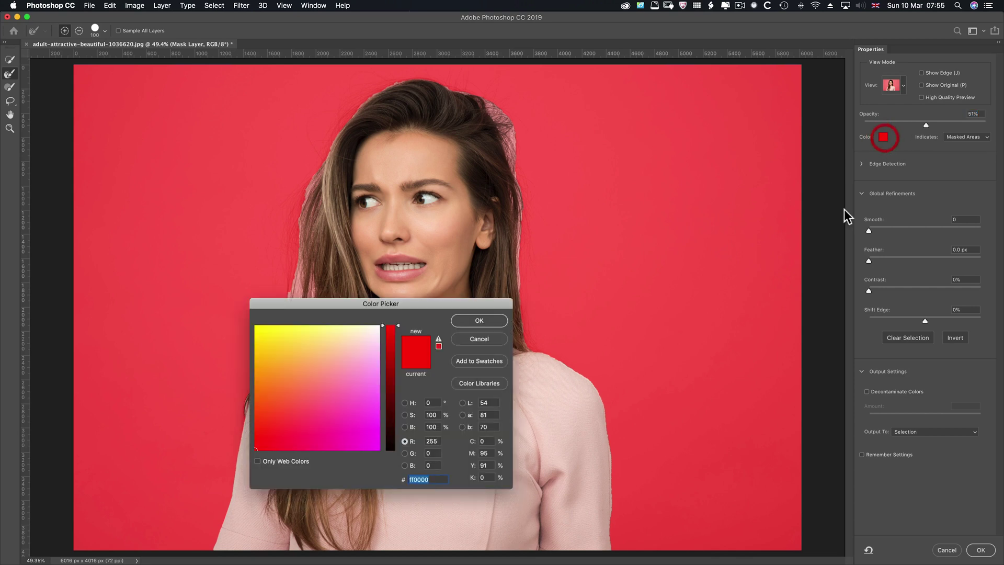
pyautogui.doubleClick(433, 453)
pyautogui.write('255')
pyautogui.press('Return')
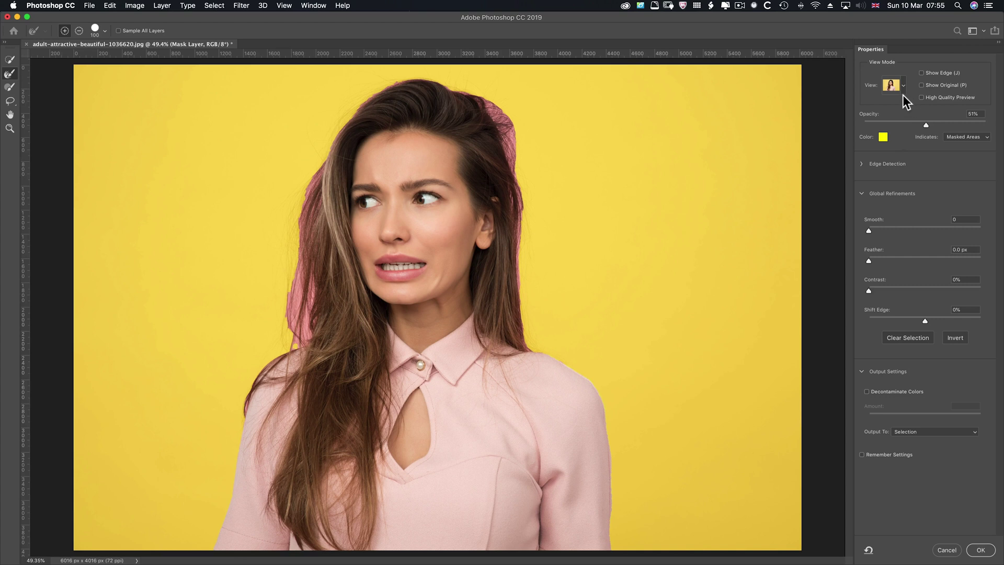
# Try Onion Skin at 51%, Marching Ants, Overlay, On Black, On White, Black & White and On Layers views.
pyautogui.click(902, 89)
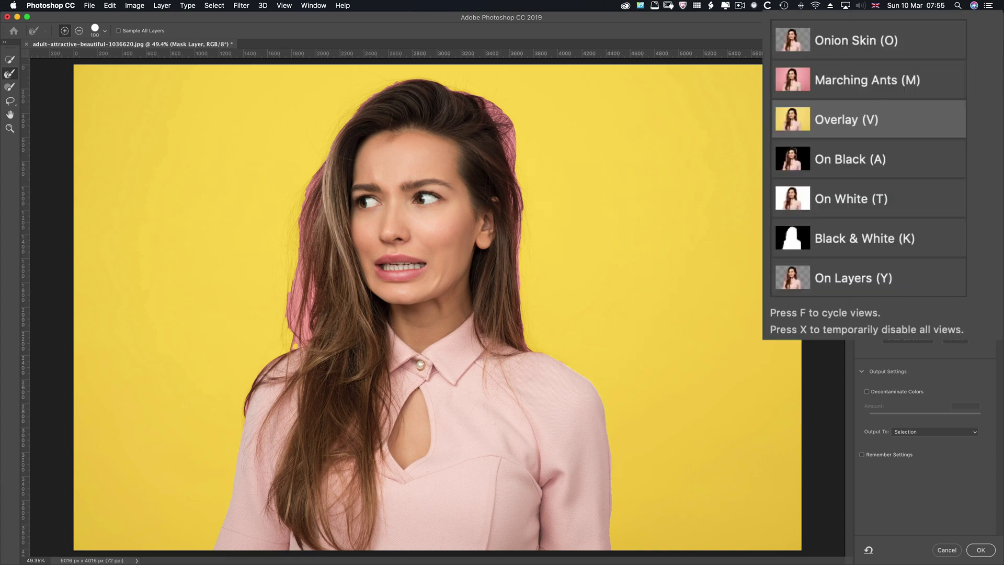
pyautogui.click(886, 42)
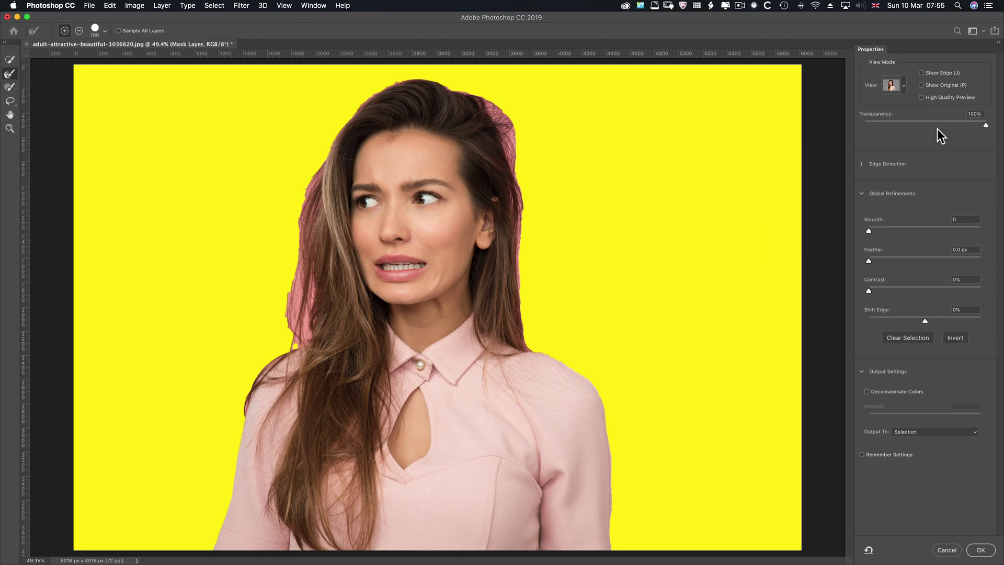
pyautogui.moveTo(936, 121); pyautogui.dragTo(891, 120)
pyautogui.click(903, 87)
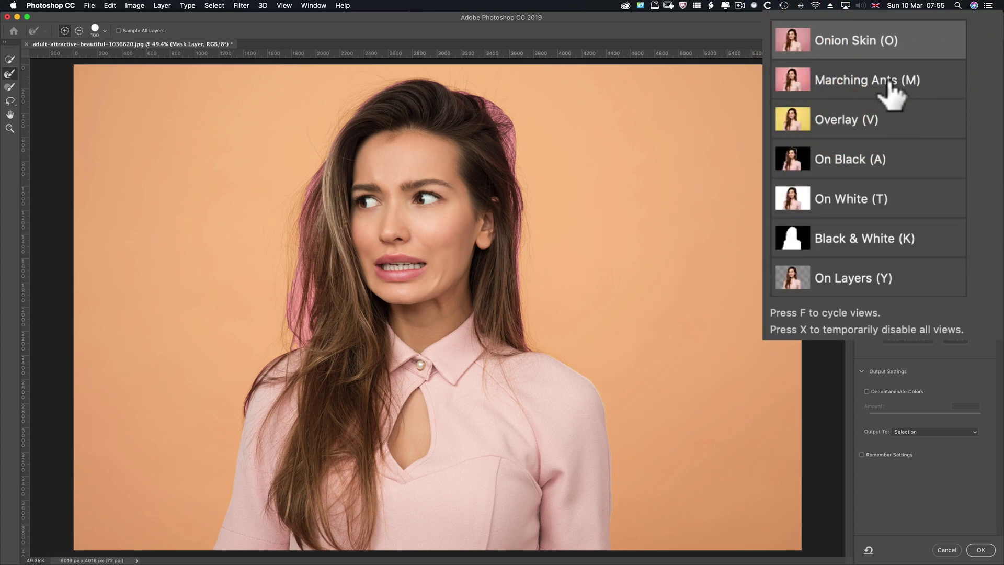
pyautogui.click(895, 93)
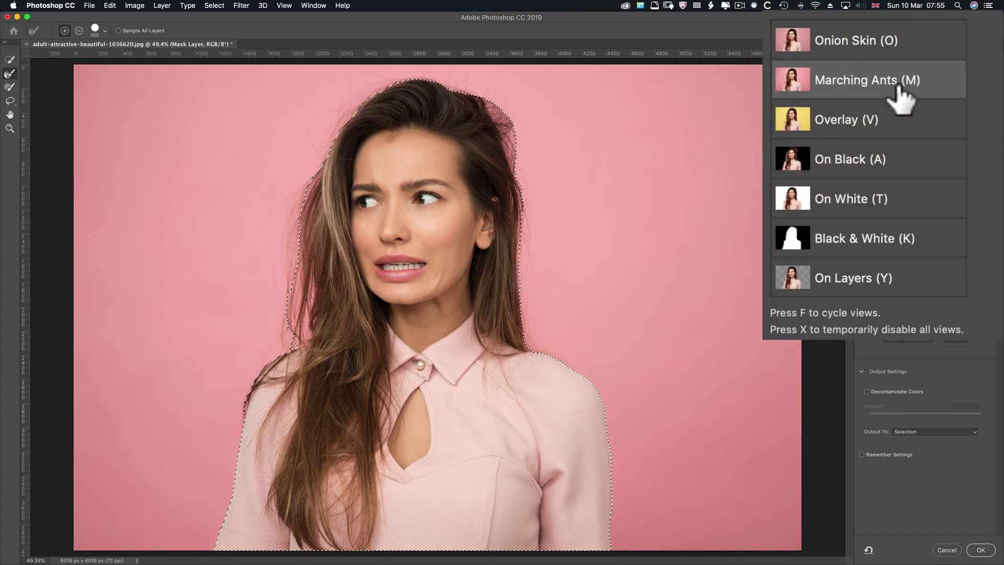
pyautogui.click(897, 123)
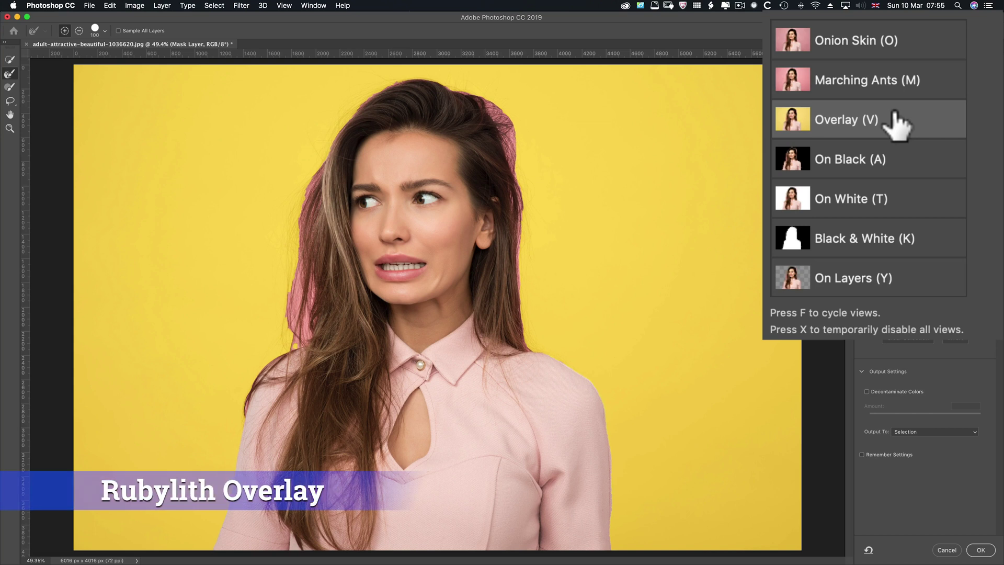
pyautogui.click(873, 157)
pyautogui.click(869, 206)
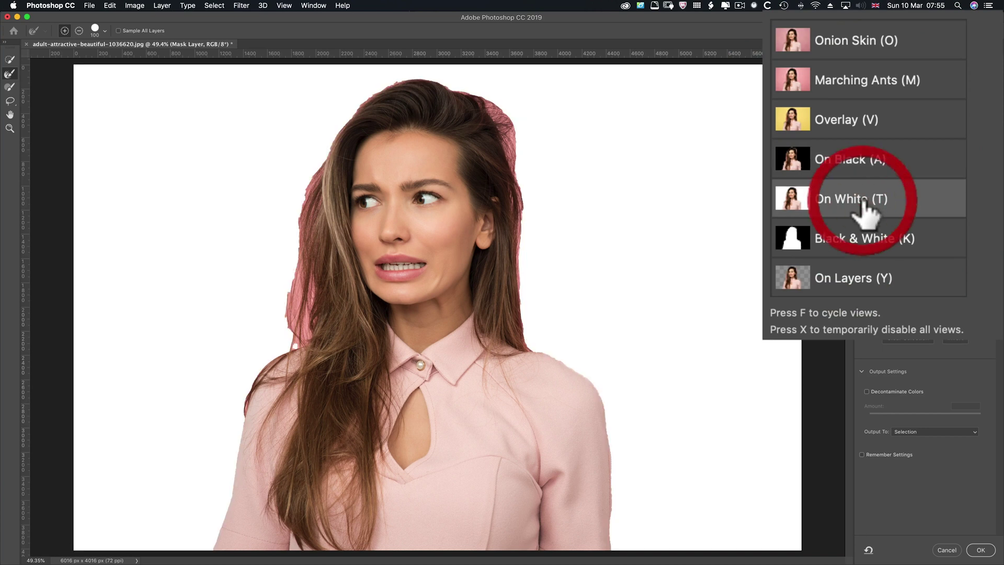
pyautogui.click(862, 238)
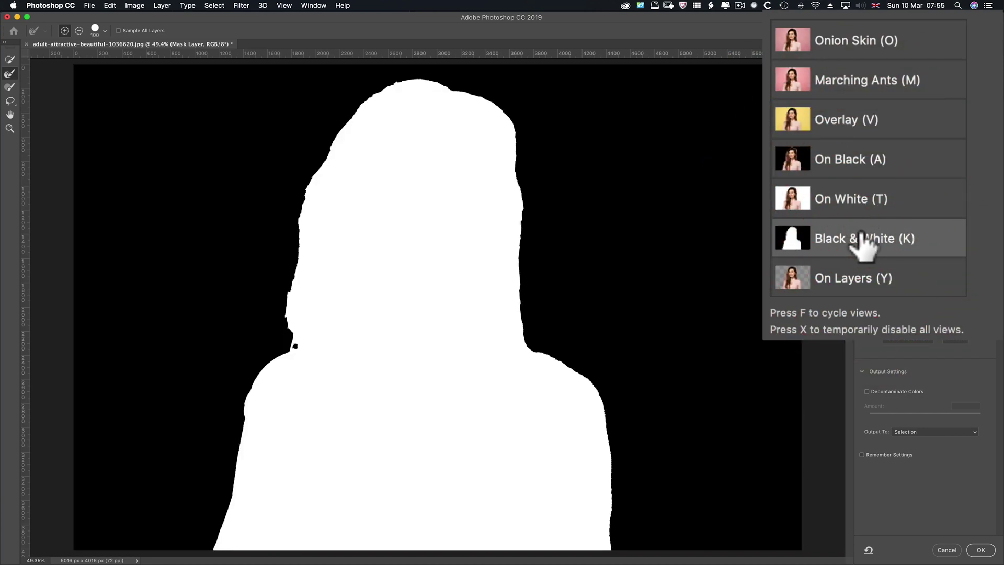
pyautogui.click(860, 280)
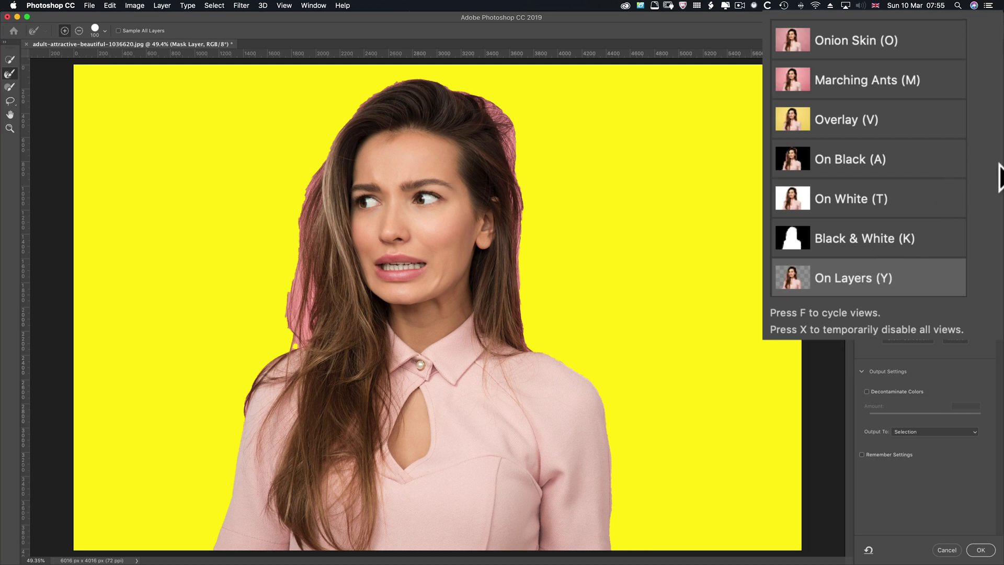
pyautogui.click(965, 168)
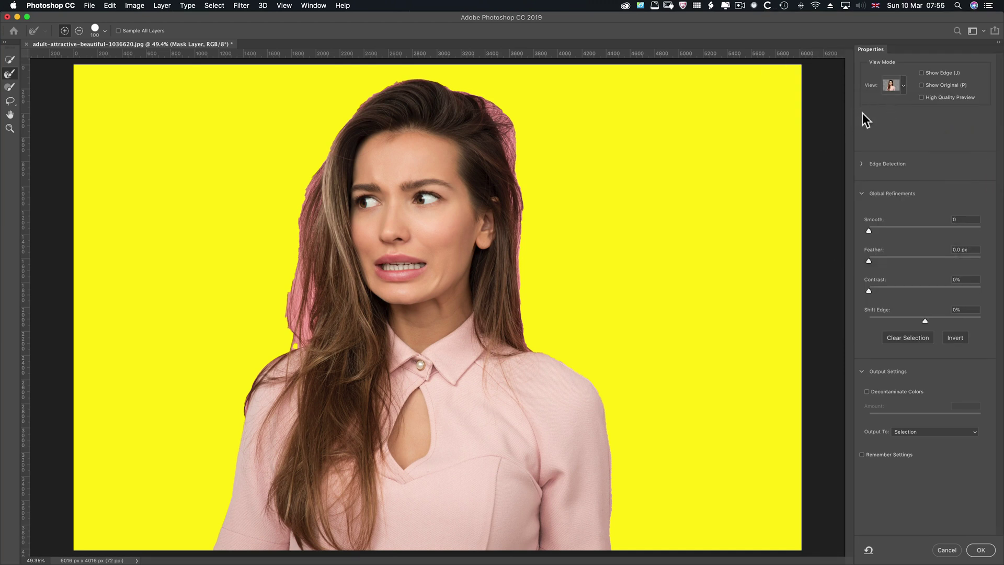
# Compare On Black and On White, then settle on the Black & White mask preview.
pyautogui.click(902, 88)
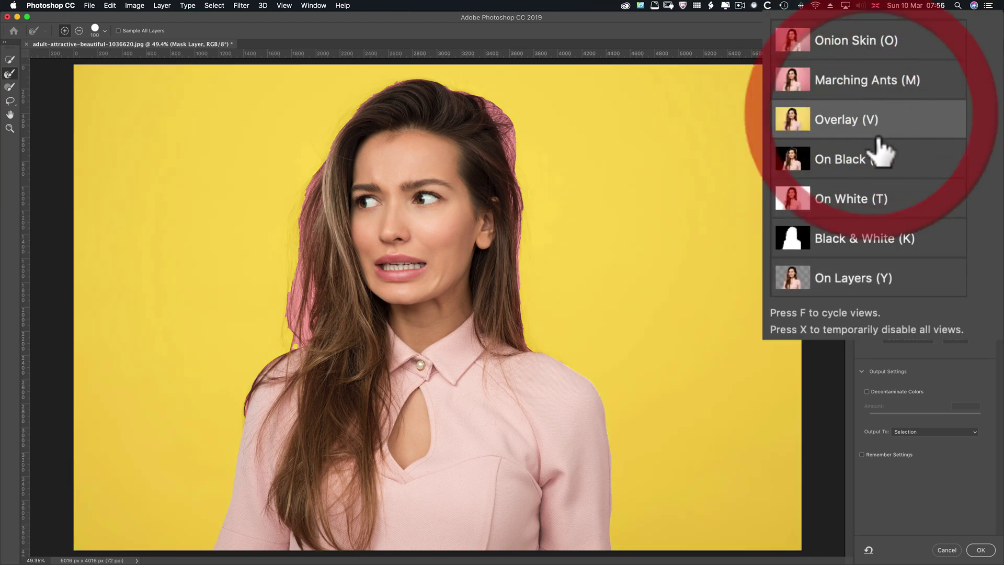
pyautogui.click(878, 168)
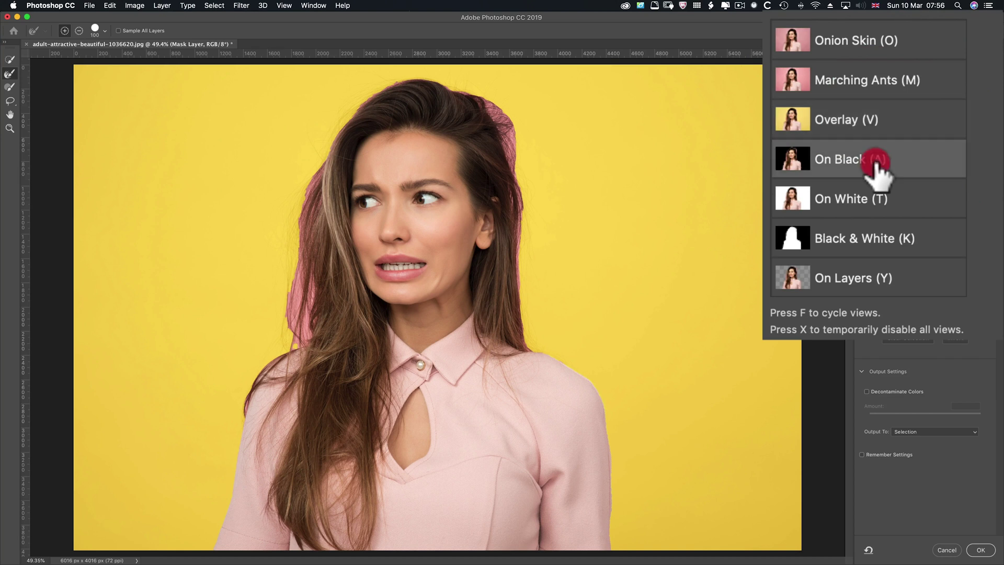
pyautogui.click(879, 203)
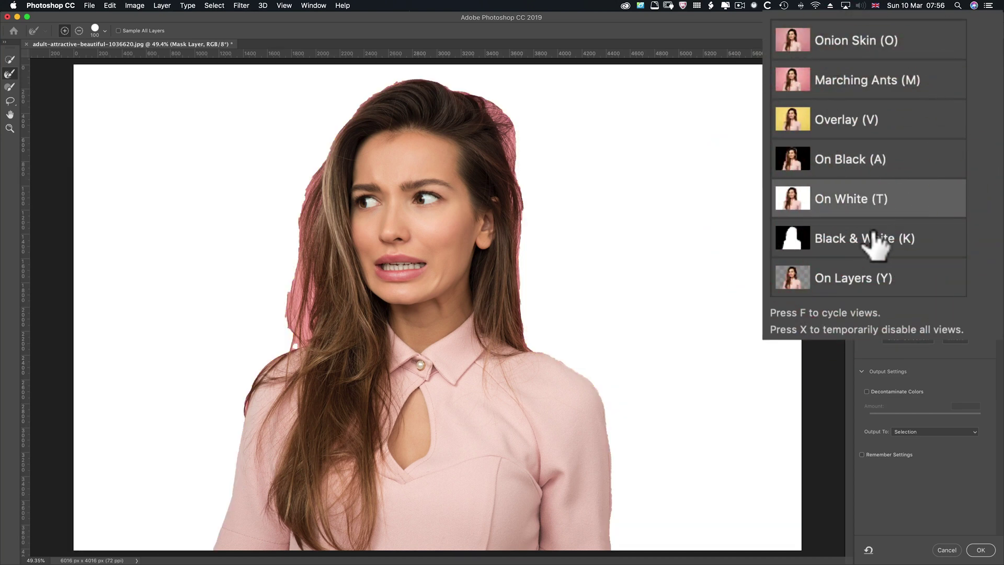
pyautogui.click(876, 238)
pyautogui.click(964, 194)
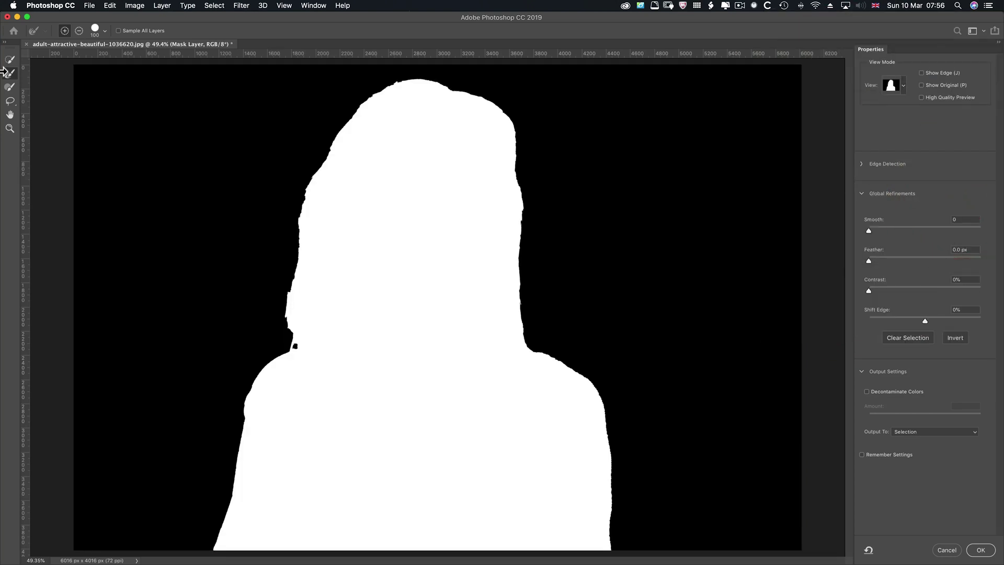
pyautogui.click(903, 86)
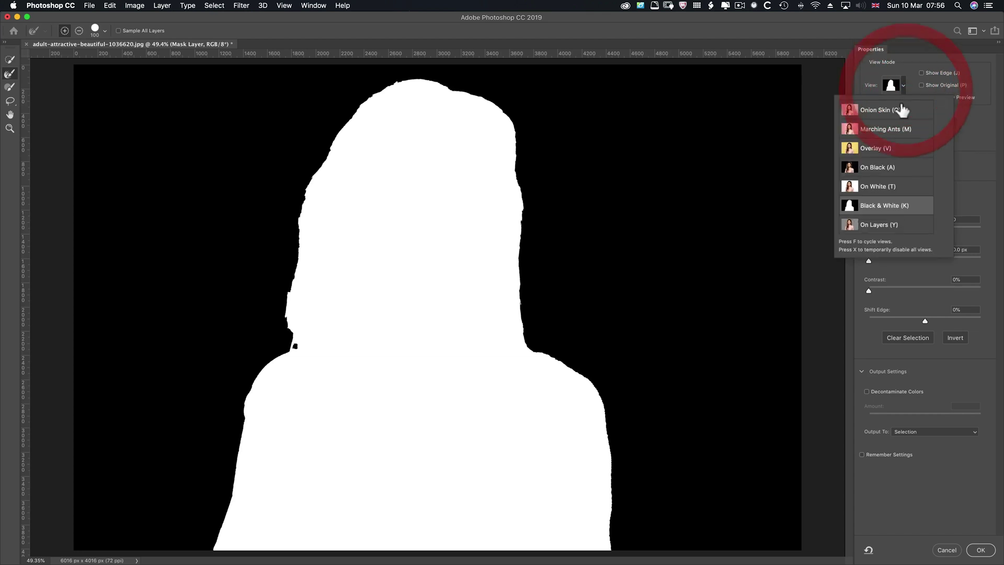
# Return to Overlay, pick the Refine Edge Brush, and check Marching Ants before going back to Overlay.
pyautogui.click(889, 149)
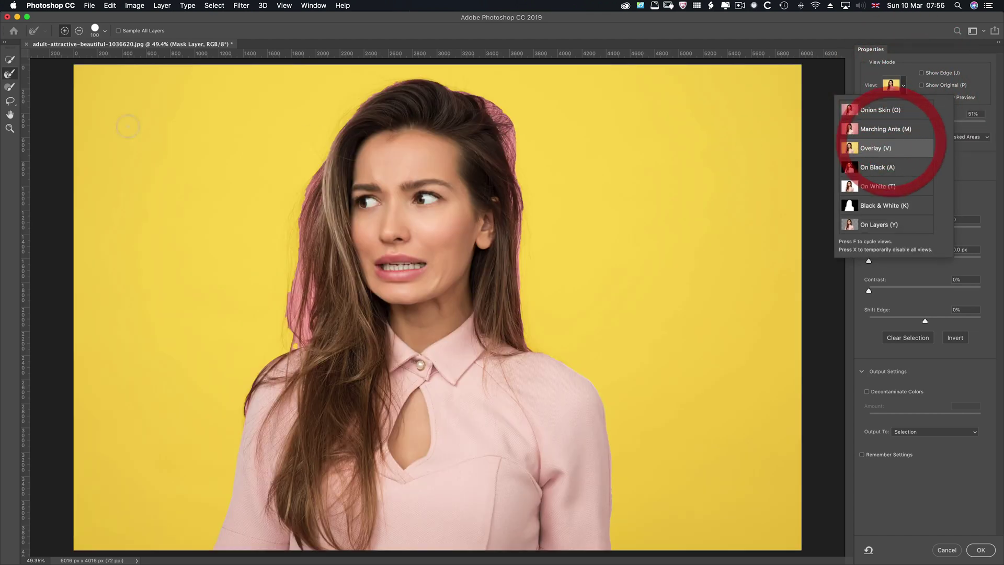
pyautogui.click(18, 57)
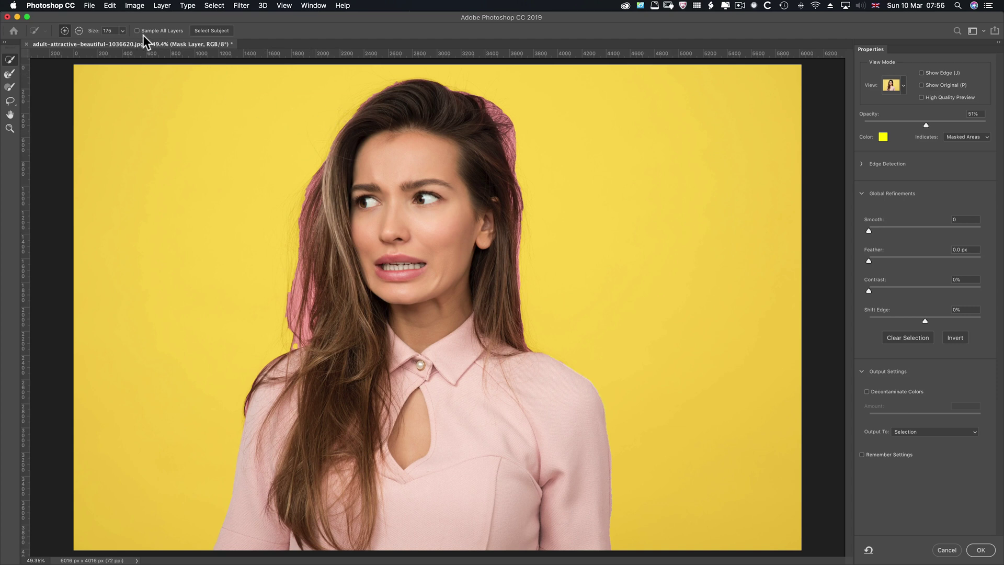
pyautogui.click(117, 30)
pyautogui.click(9, 75)
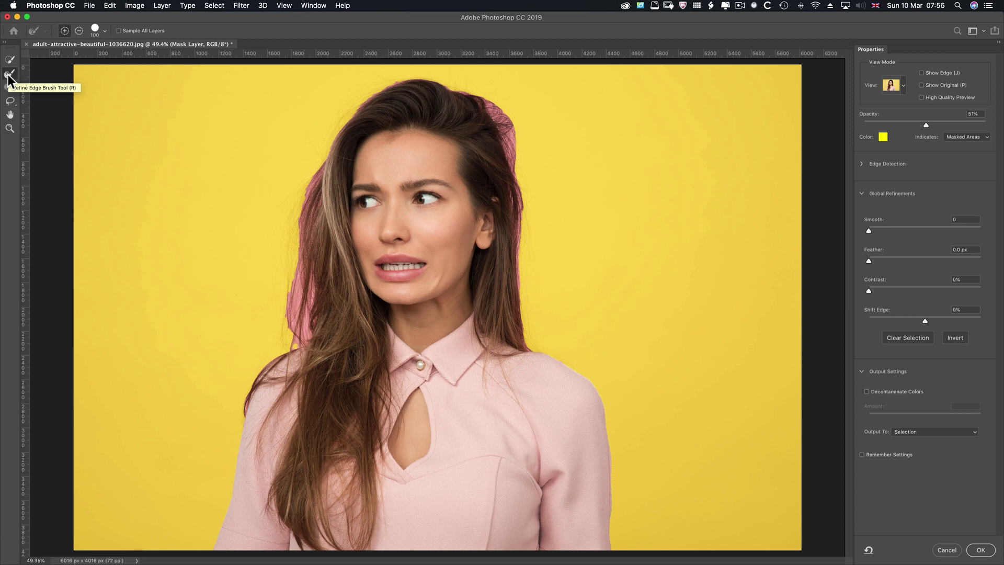
pyautogui.click(9, 77)
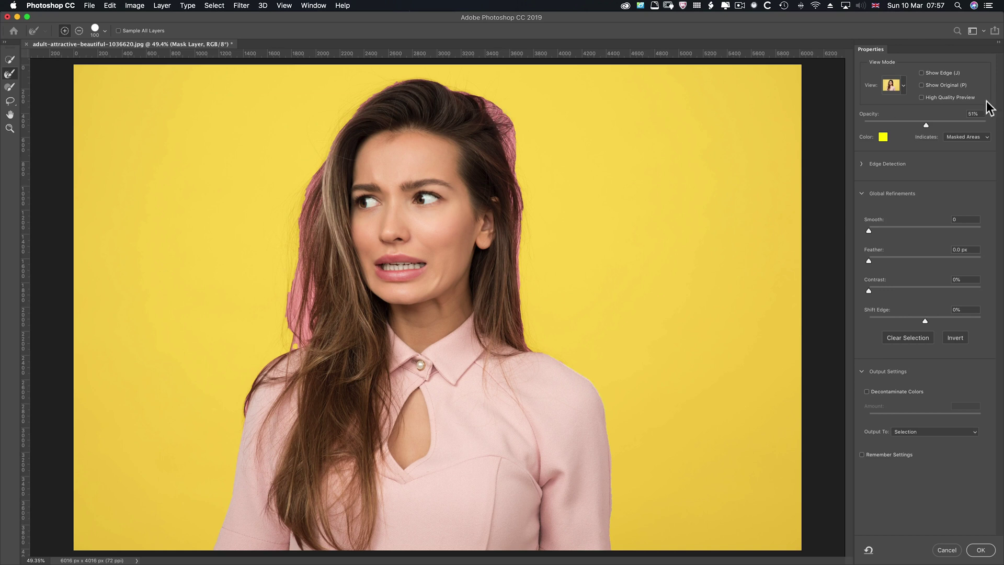
pyautogui.click(900, 85)
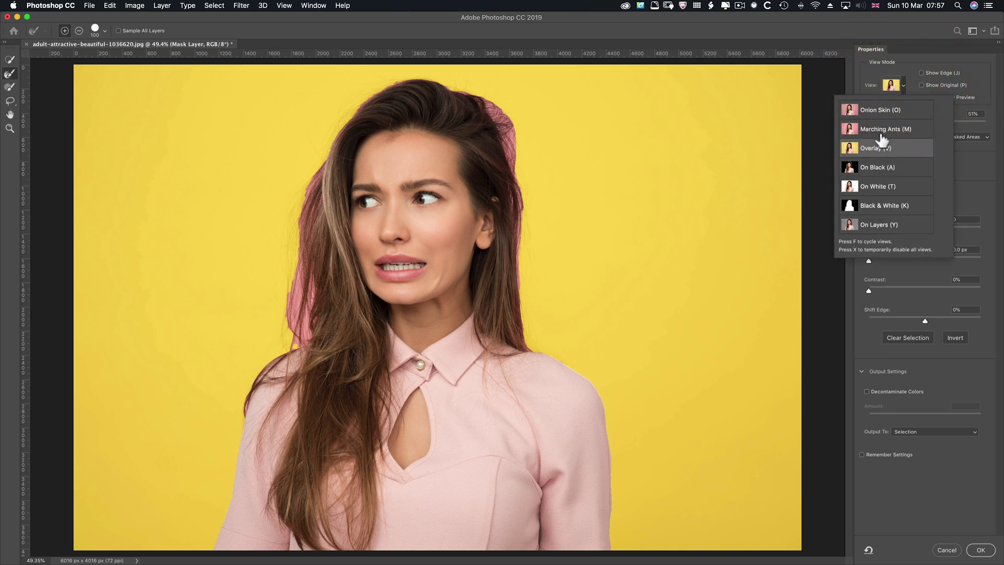
pyautogui.click(881, 134)
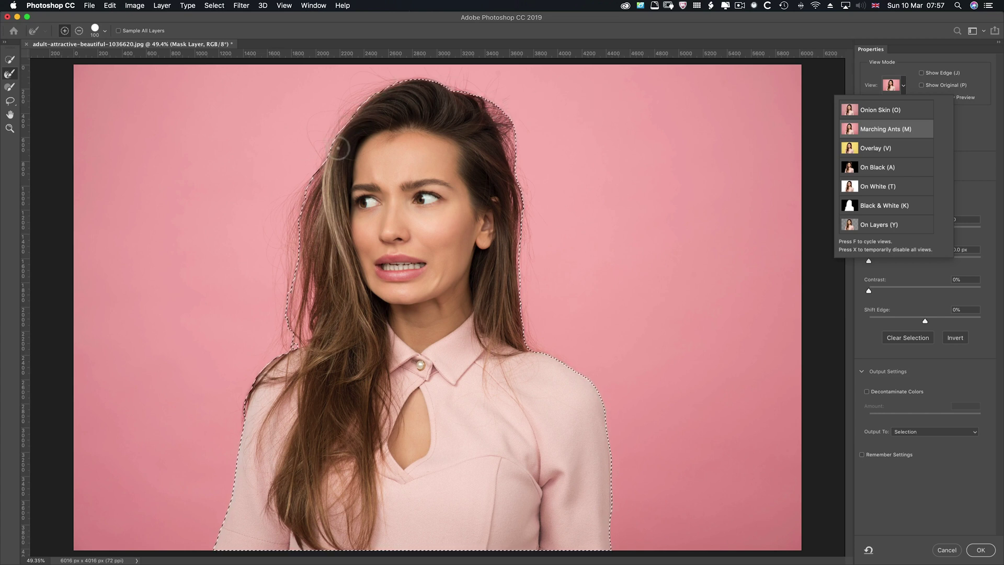
pyautogui.click(875, 149)
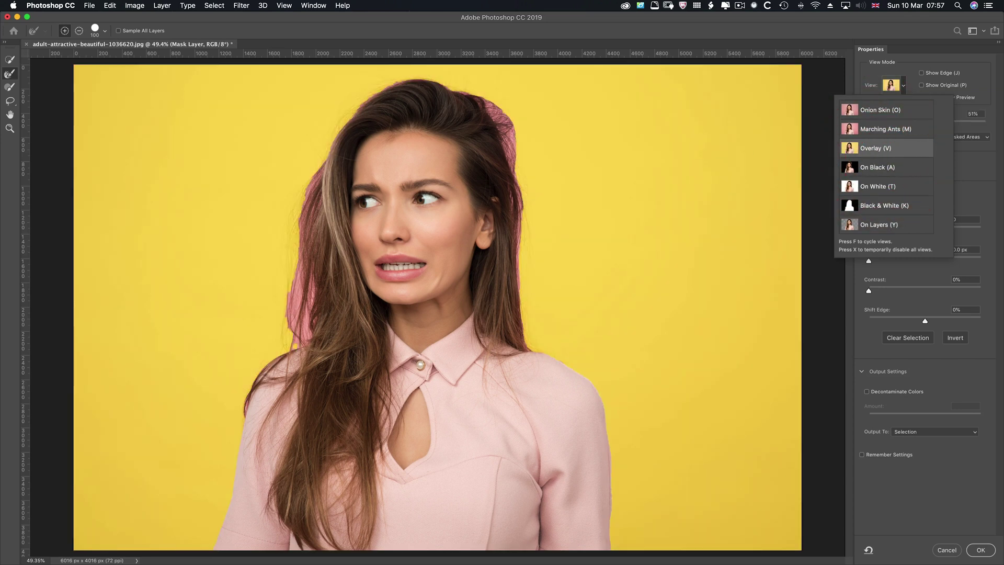
# Set the Brush to add mode and the Refine Edge Brush to subtract mode.
pyautogui.click(9, 87)
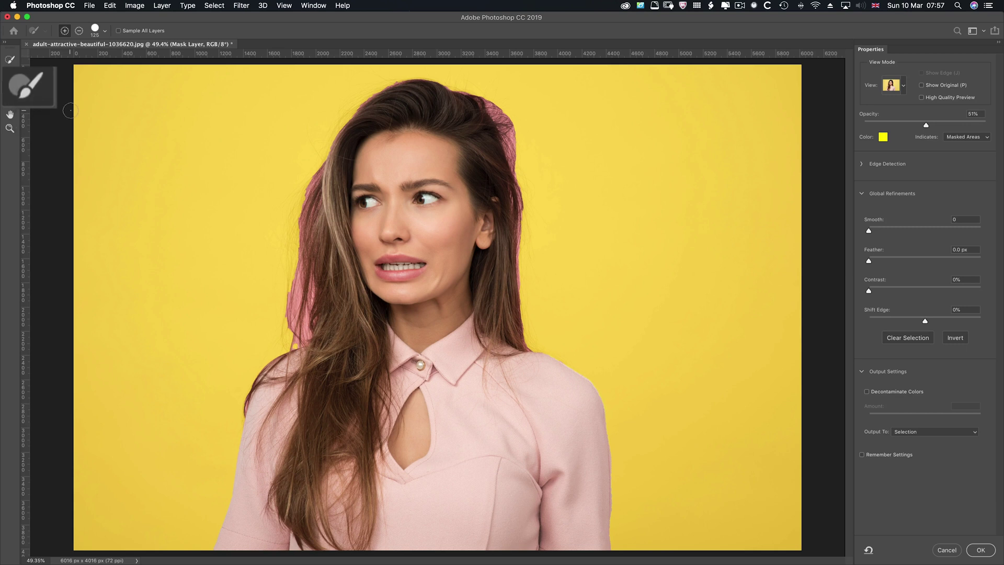
pyautogui.click(66, 31)
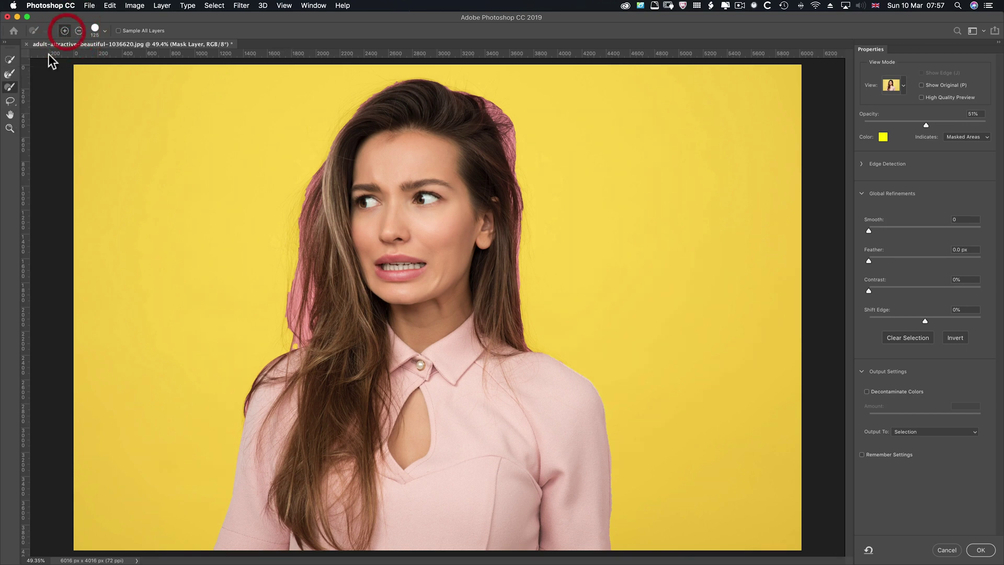
pyautogui.click(8, 74)
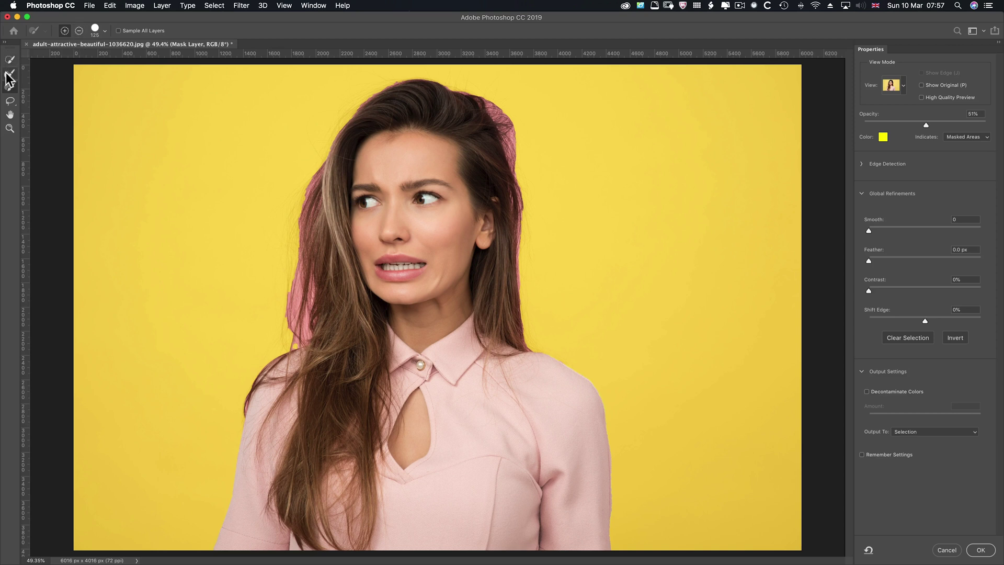
pyautogui.click(8, 77)
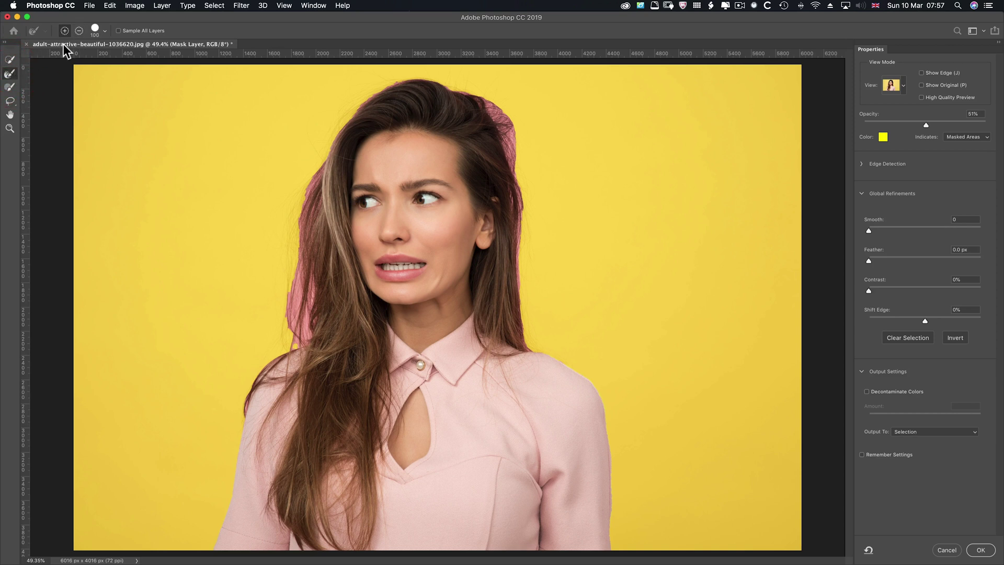
pyautogui.click(79, 30)
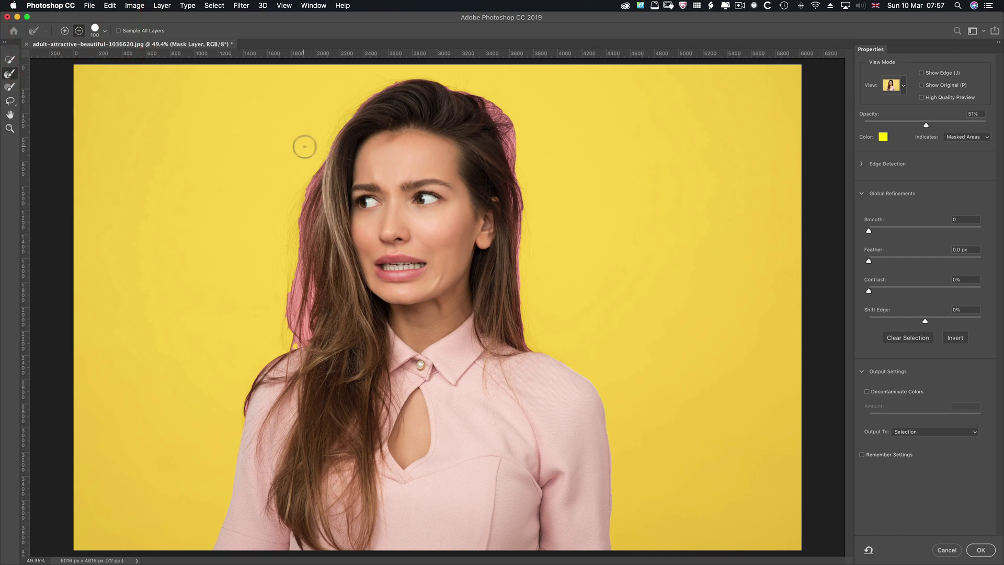
# Switch to the Quick Selection brush and hold Option to make strokes subtract.
pyautogui.press('alt')
pyautogui.click(65, 31)
pyautogui.press('alt')
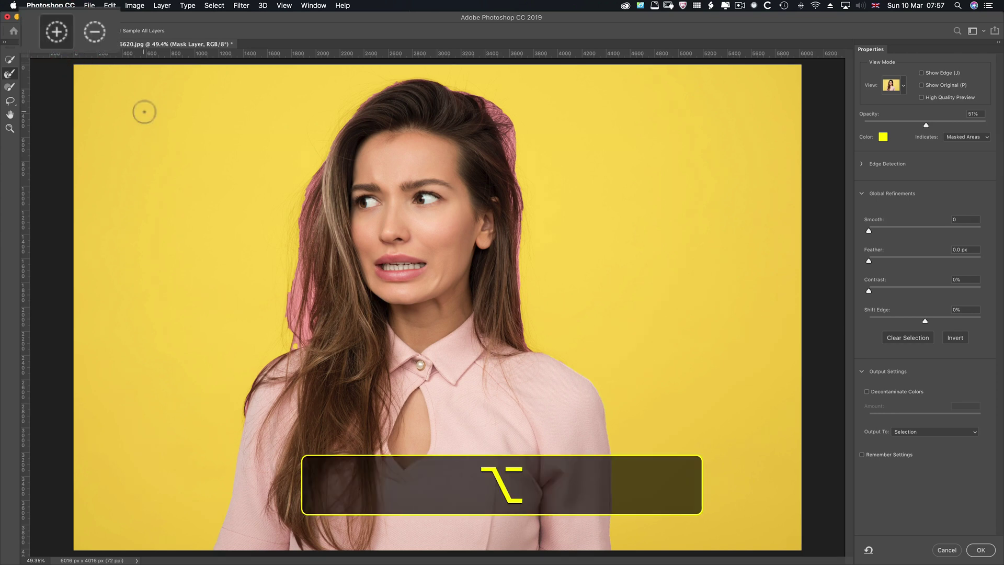
pyautogui.press('alt')
pyautogui.click(11, 59)
pyautogui.press('alt')
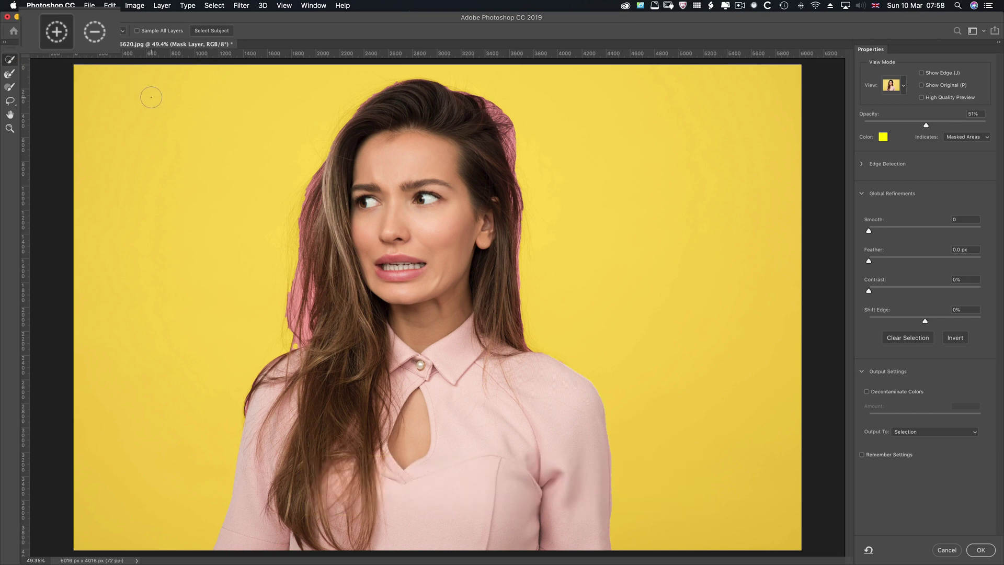
pyautogui.press('alt')
pyautogui.press('alt')
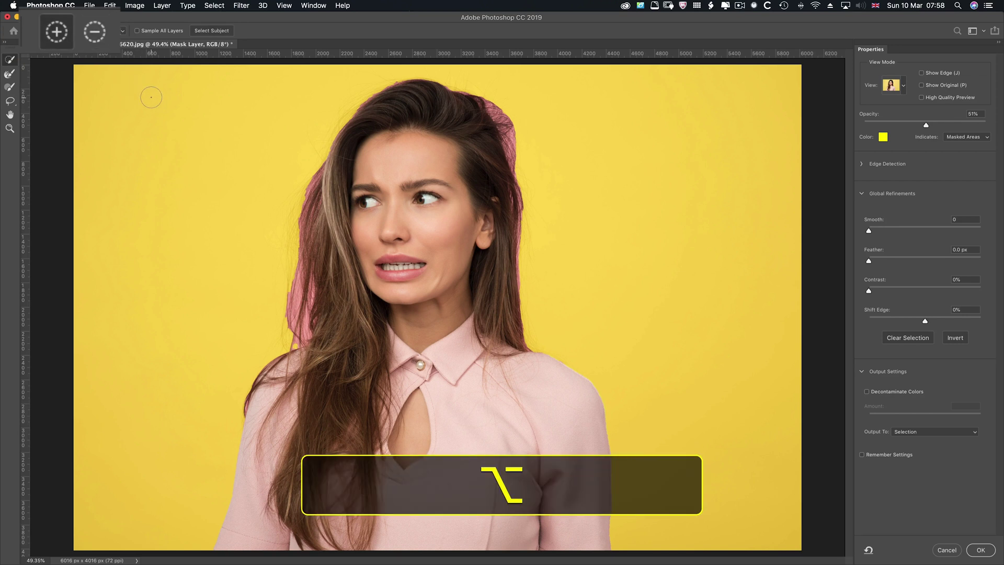
pyautogui.click(8, 89)
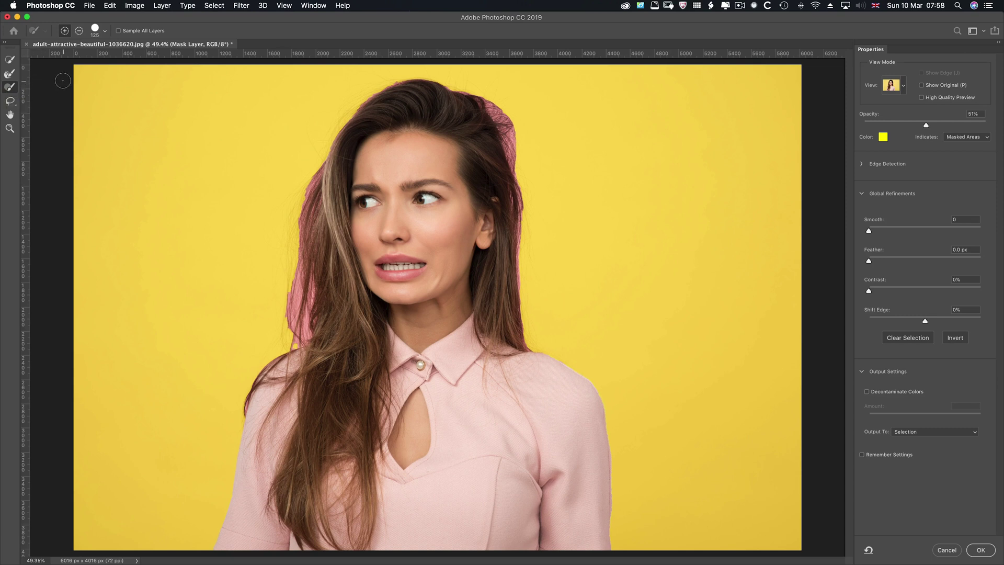
pyautogui.click(7, 102)
pyautogui.moveTo(118, 112)
pyautogui.mouseDown()
pyautogui.moveTo(143, 206)
pyautogui.moveTo(112, 160)
pyautogui.moveTo(117, 112)
pyautogui.mouseUp()
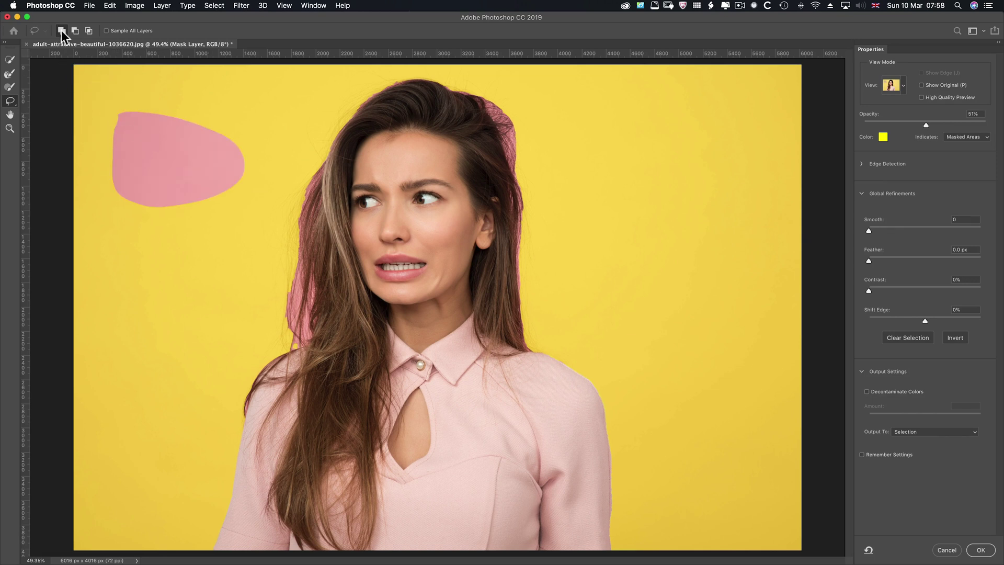
pyautogui.click(74, 30)
pyautogui.moveTo(105, 102)
pyautogui.mouseDown()
pyautogui.moveTo(220, 98)
pyautogui.moveTo(266, 142)
pyautogui.moveTo(263, 202)
pyautogui.moveTo(152, 242)
pyautogui.moveTo(100, 214)
pyautogui.moveTo(107, 103)
pyautogui.mouseUp()
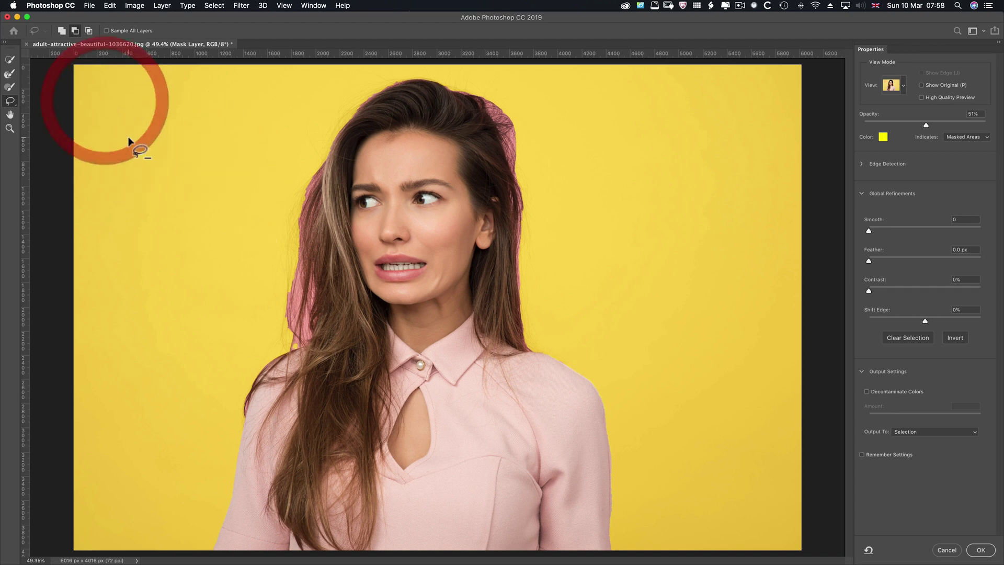
pyautogui.rightClick(11, 102)
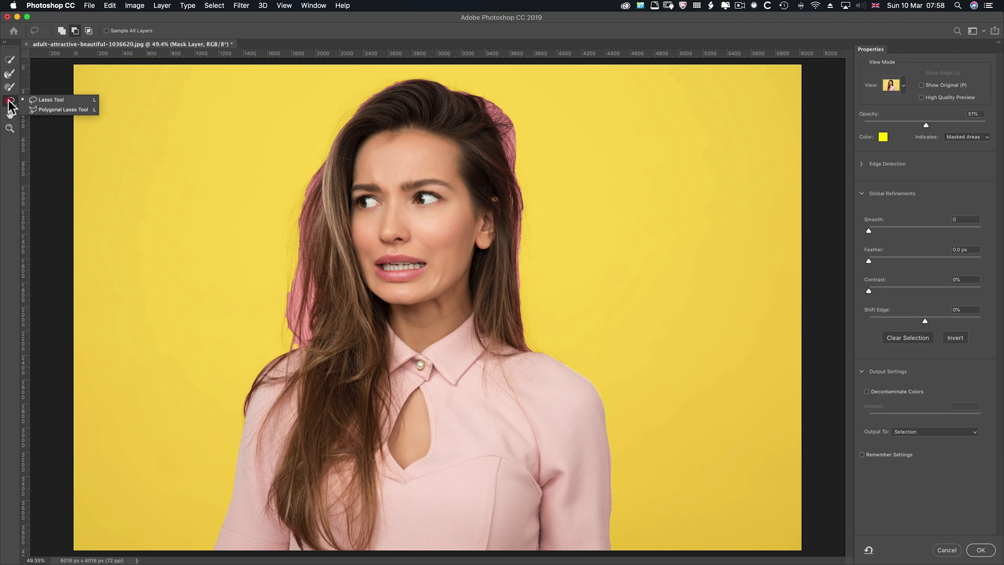
pyautogui.click(38, 111)
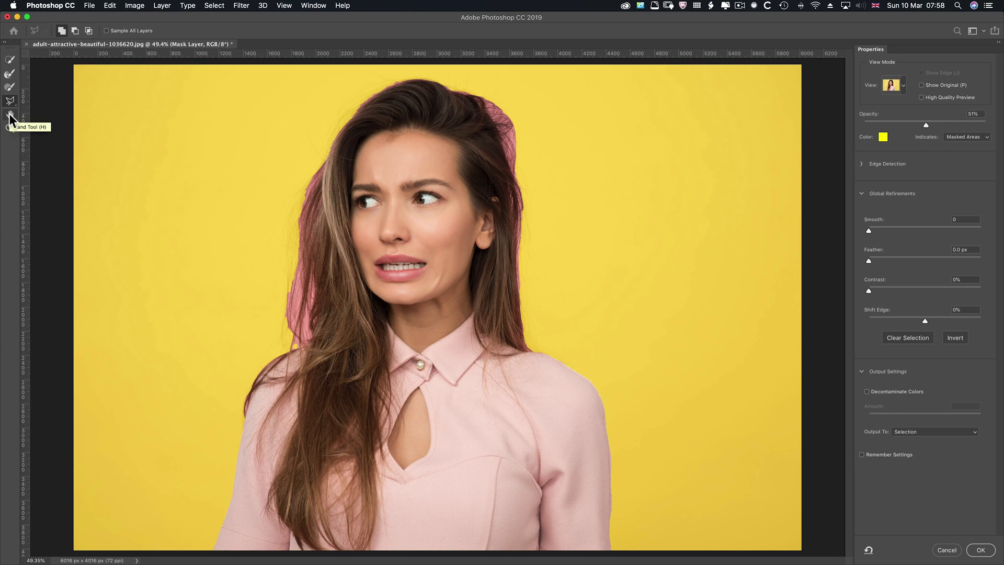
pyautogui.click(11, 73)
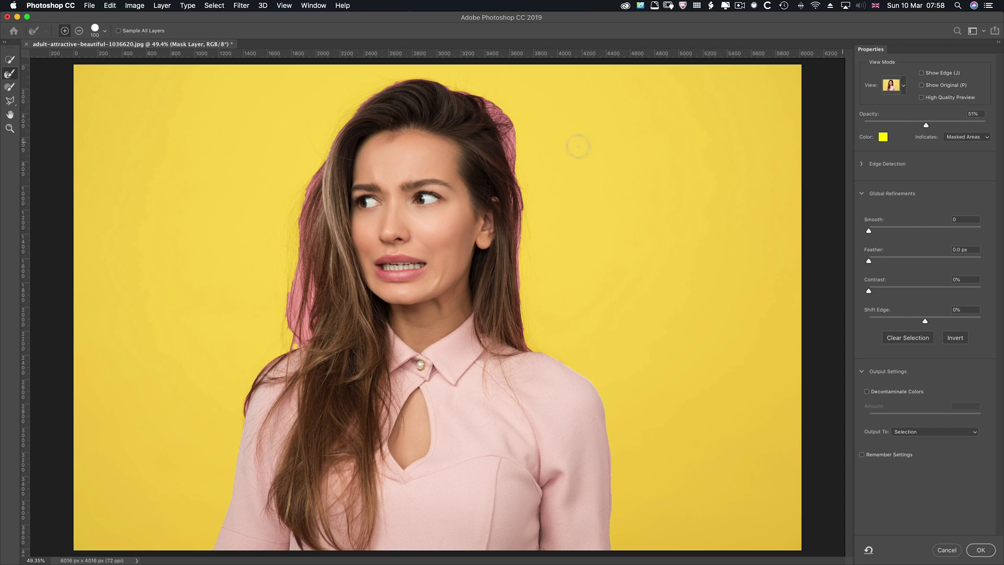
# Turn on Show Edge, expand Edge Detection, and widen the radius from 0 to 3 px.
pyautogui.click(10, 87)
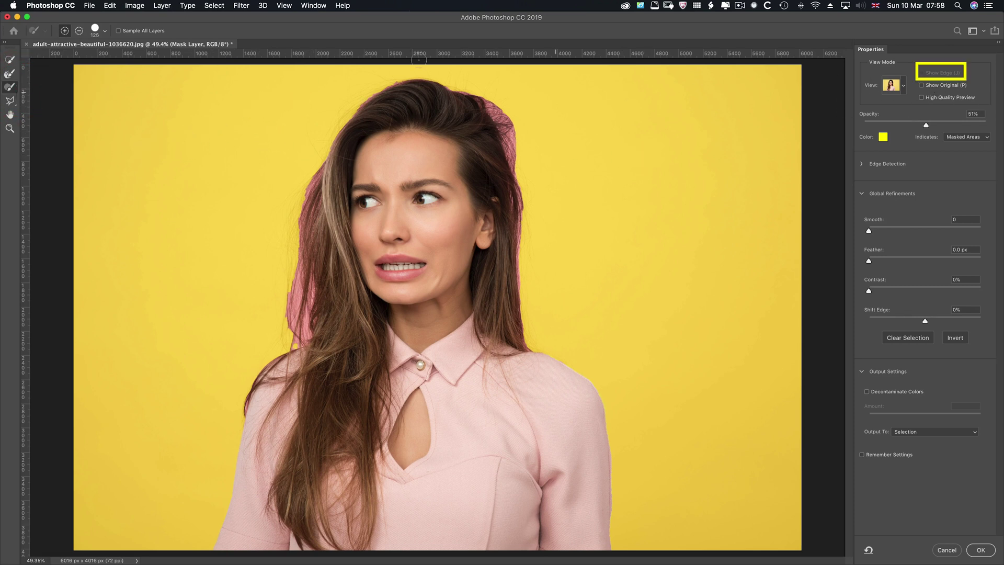
pyautogui.click(10, 59)
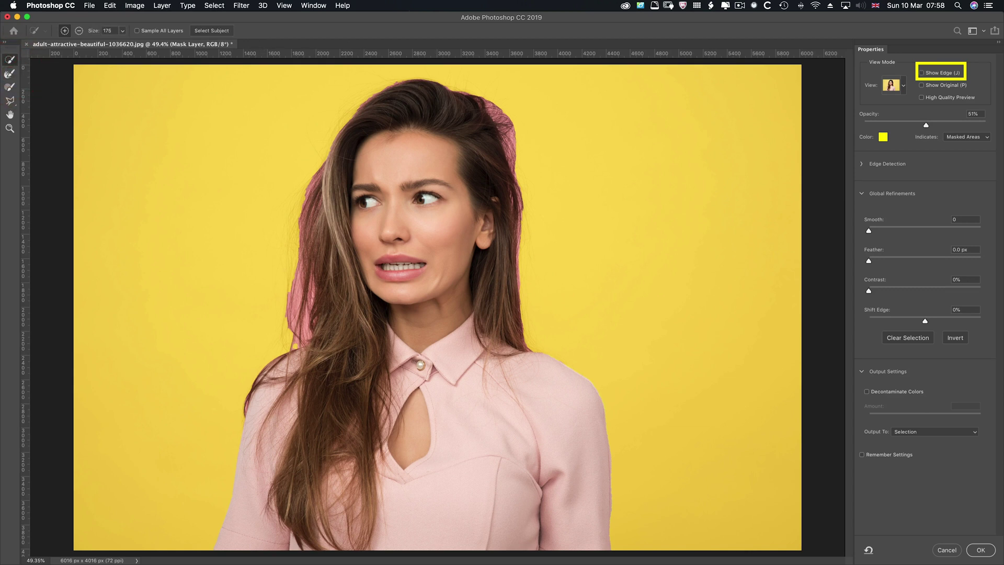
pyautogui.click(922, 74)
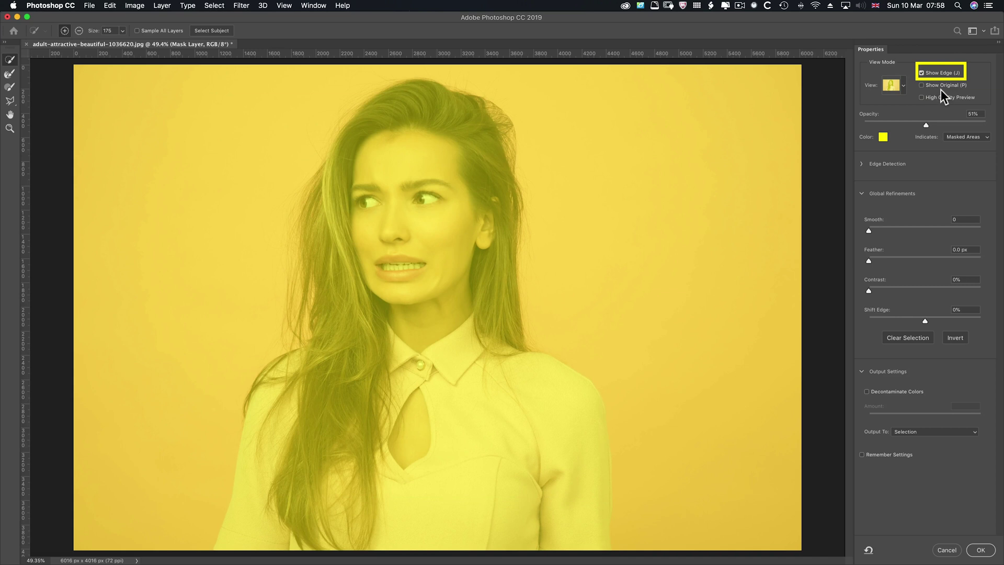
pyautogui.click(862, 164)
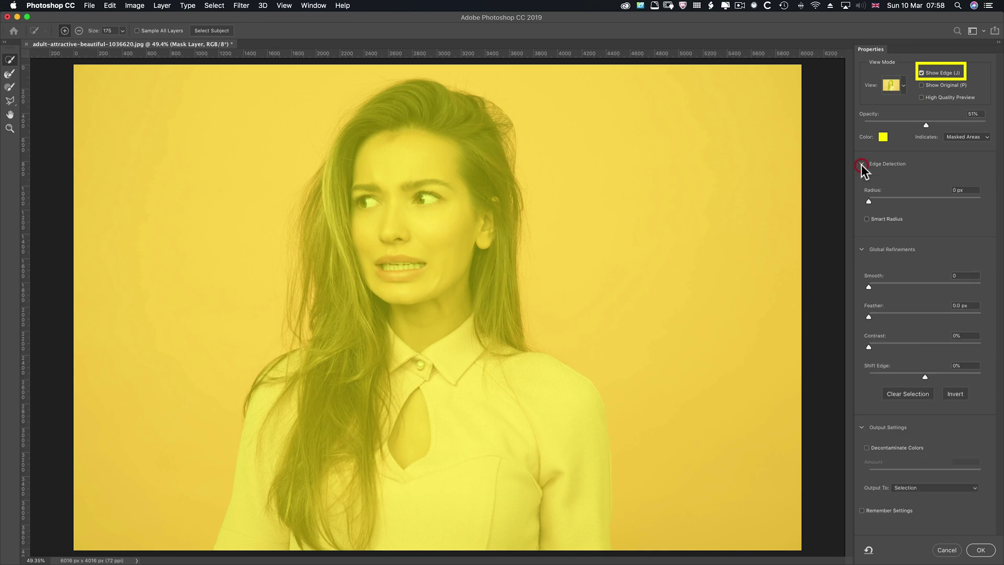
pyautogui.click(862, 250)
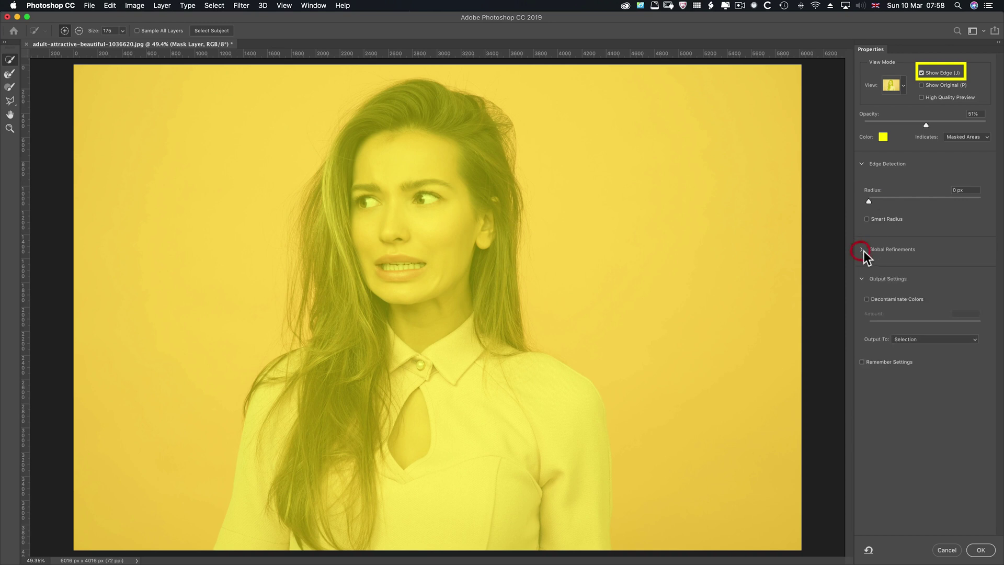
pyautogui.click(860, 278)
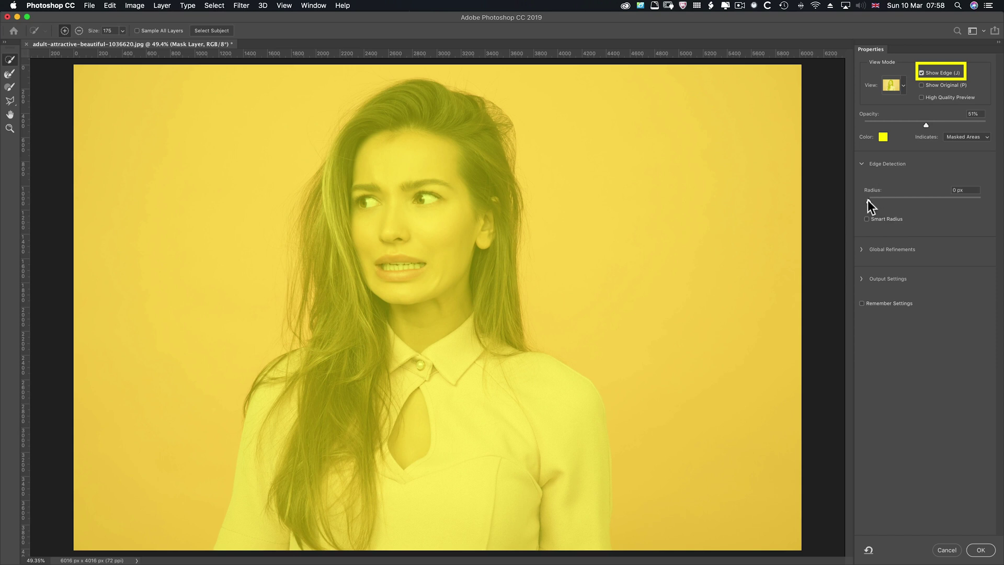
pyautogui.moveTo(867, 200); pyautogui.dragTo(888, 202)
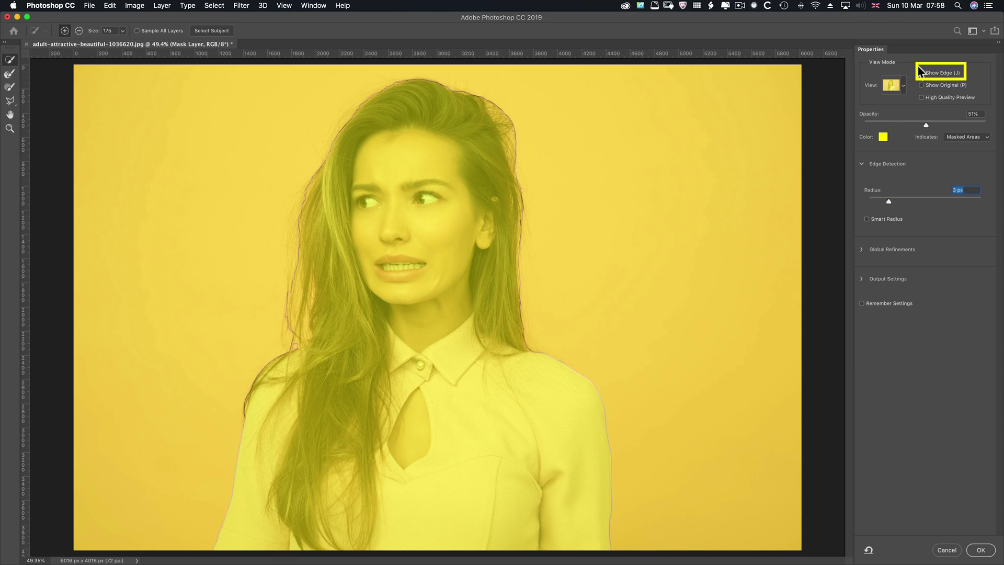
# Switch to Onion Skin, try a 53 px Smart Radius, then reset radius to 0 px with Smart Radius off.
pyautogui.click(903, 86)
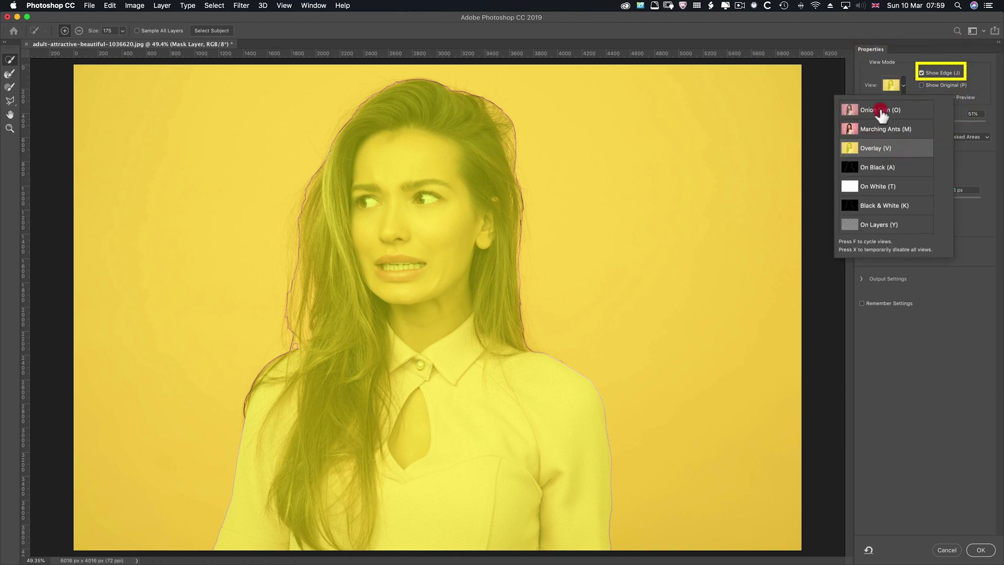
pyautogui.click(890, 109)
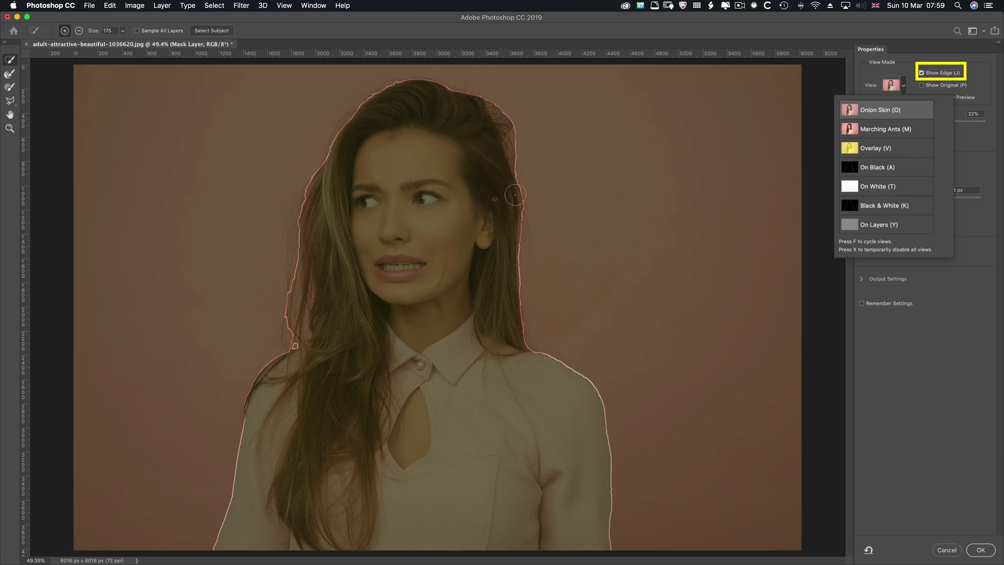
pyautogui.click(980, 175)
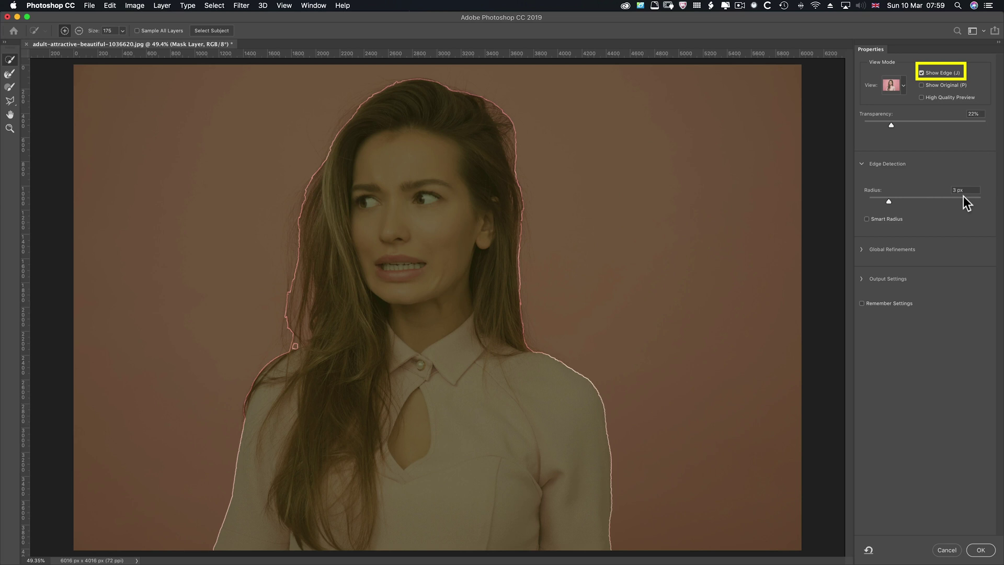
pyautogui.click(941, 201)
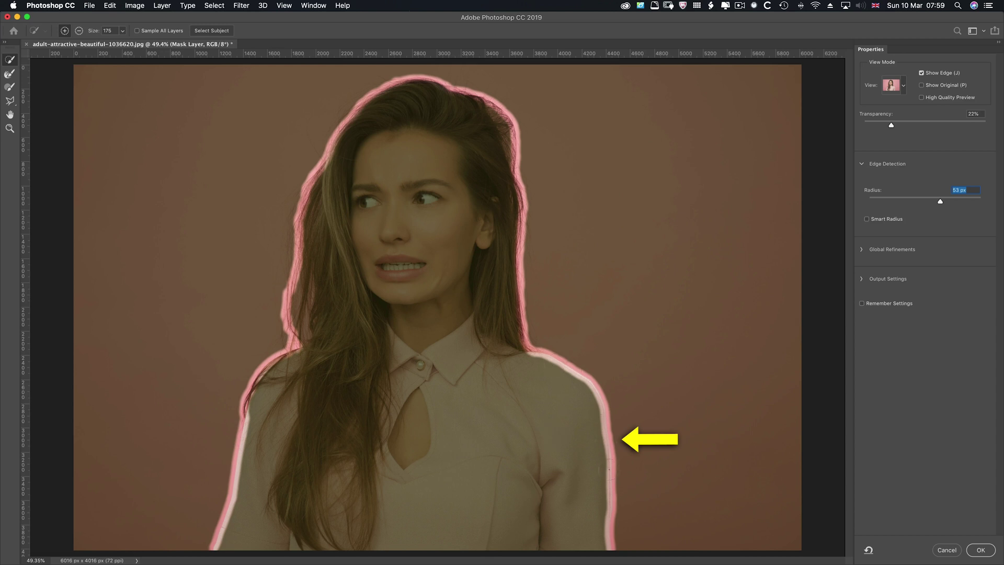
pyautogui.click(867, 219)
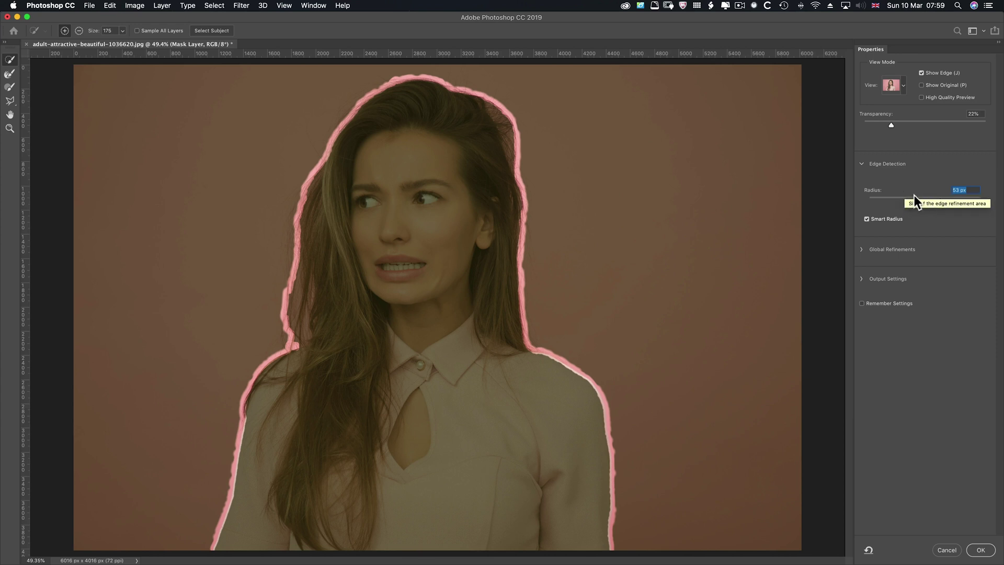
pyautogui.moveTo(940, 202); pyautogui.dragTo(863, 199)
pyautogui.click(867, 218)
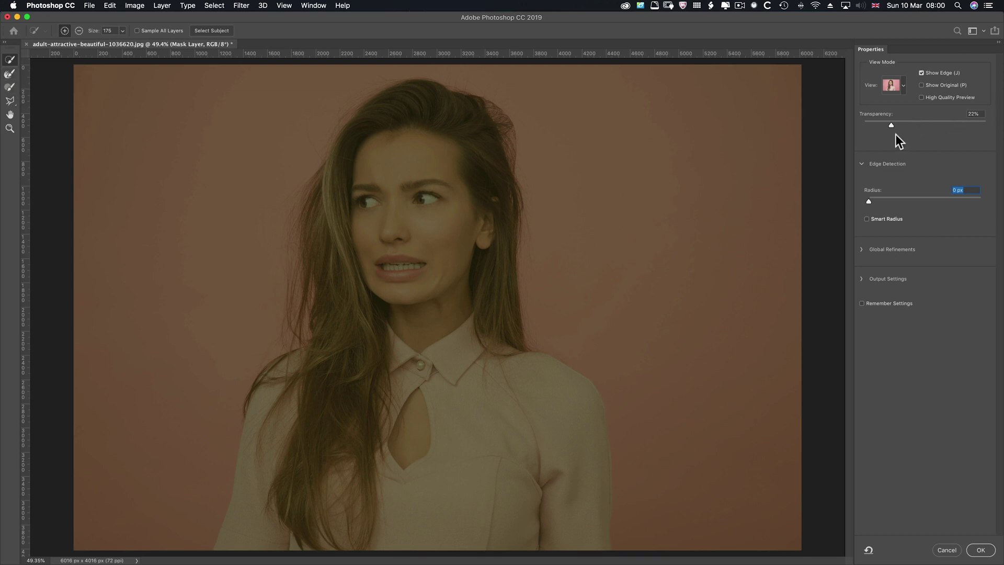
# Set overlay opacity to 36%, hide the edge band, try Black & White, then settle on Overlay view.
pyautogui.moveTo(891, 125); pyautogui.dragTo(919, 126)
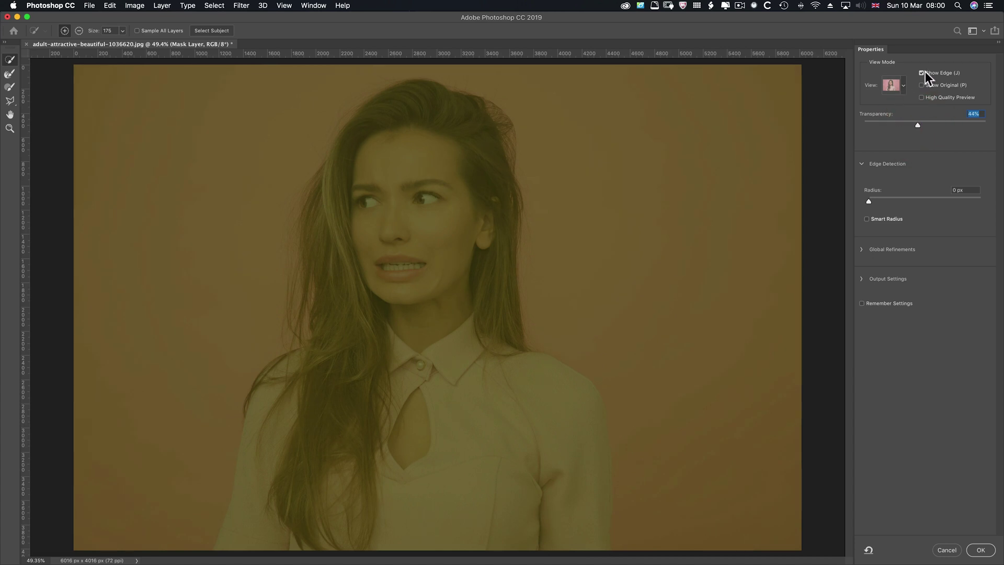
pyautogui.click(923, 73)
pyautogui.click(904, 88)
pyautogui.click(875, 148)
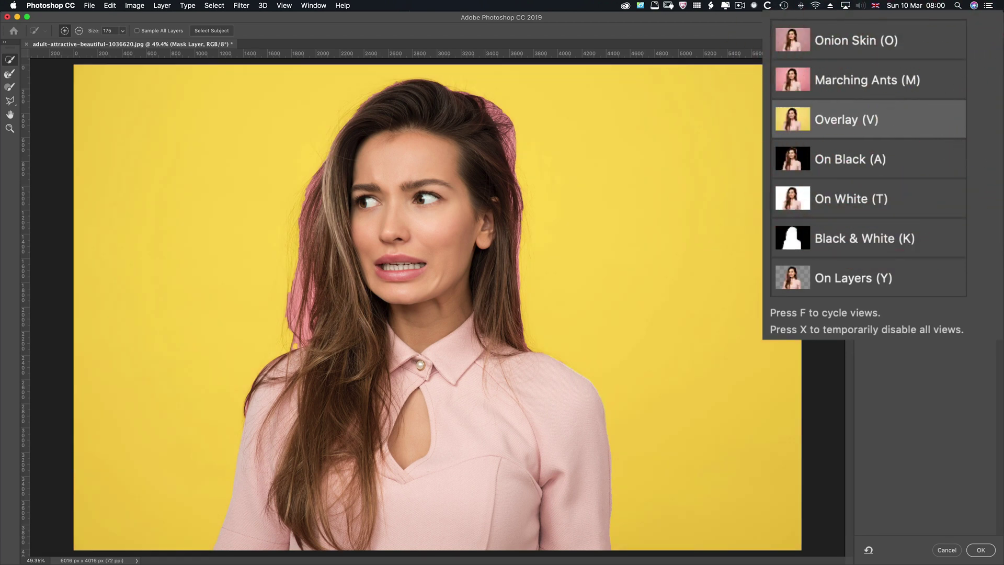
pyautogui.click(899, 244)
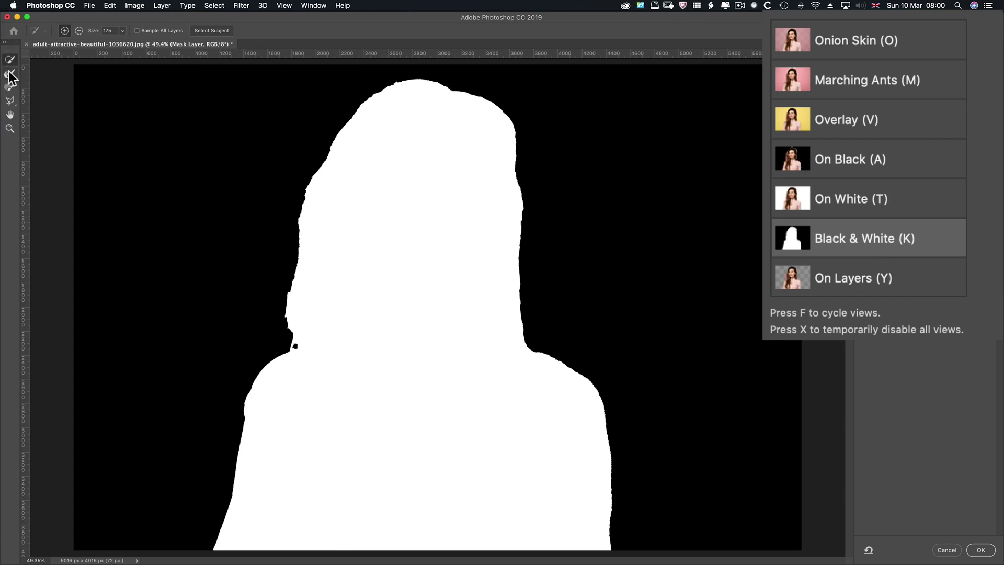
pyautogui.click(985, 141)
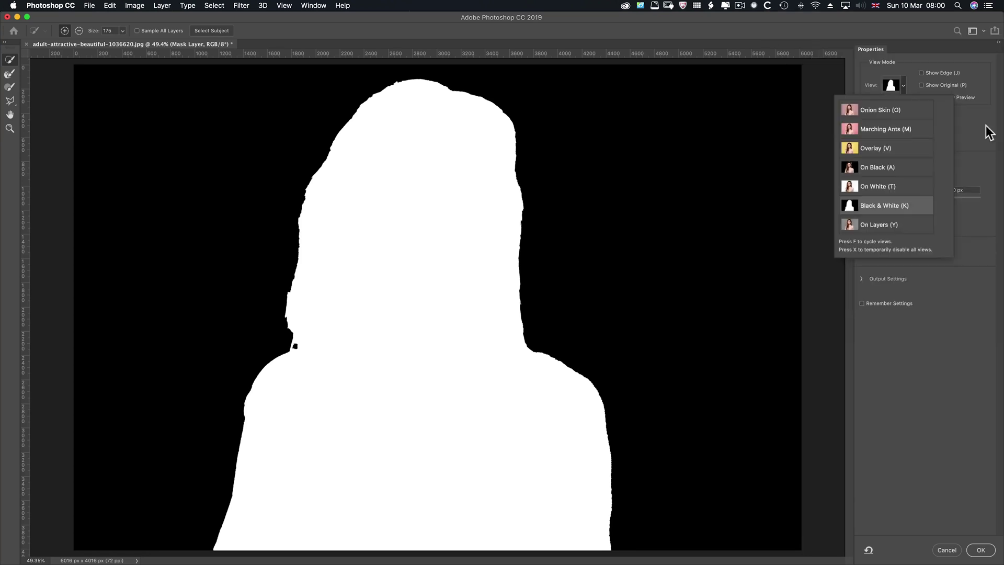
pyautogui.click(902, 89)
pyautogui.click(878, 152)
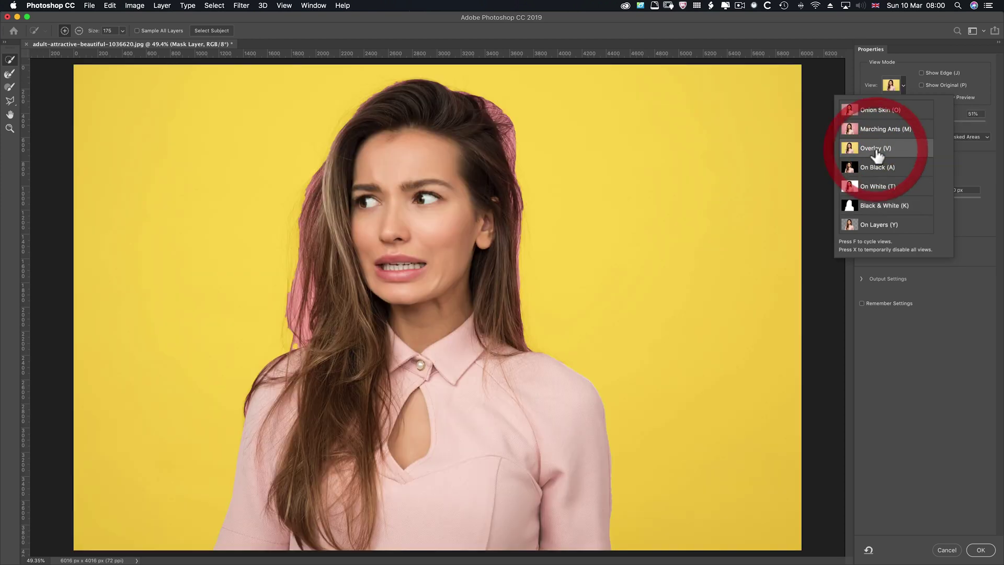
pyautogui.click(962, 157)
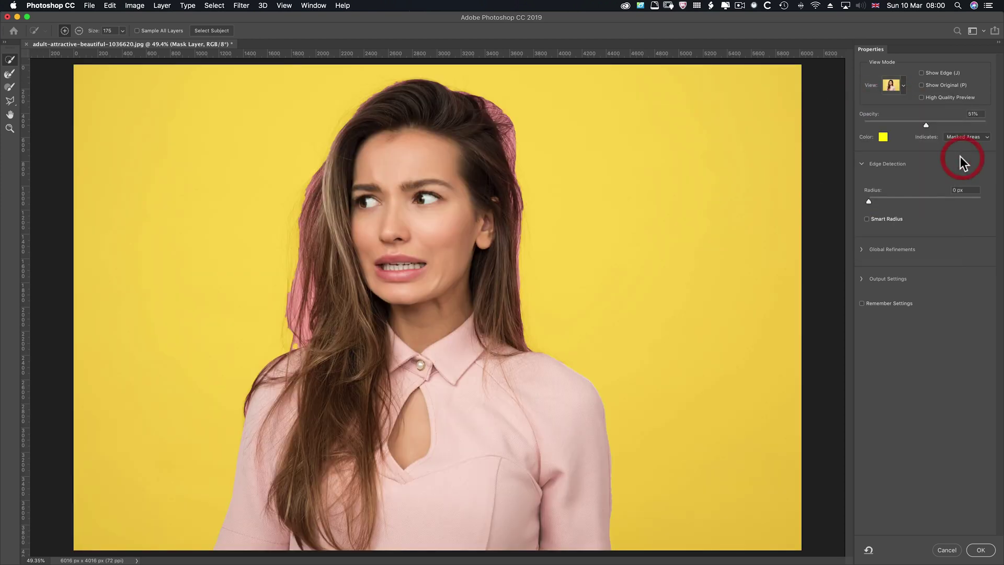
# Lower the overlay opacity to 36% and select the Refine Edge Brush.
pyautogui.click(907, 122)
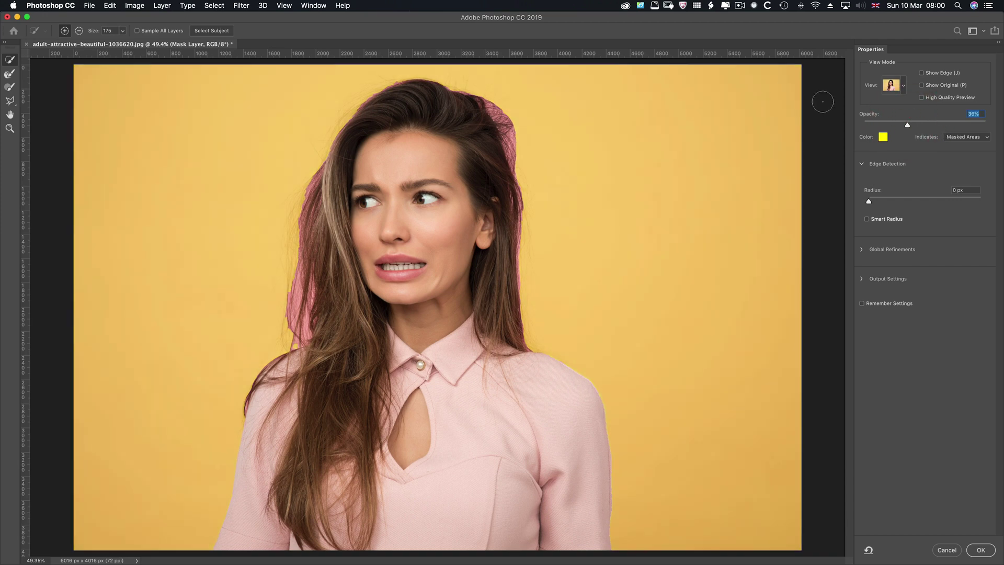
pyautogui.click(9, 73)
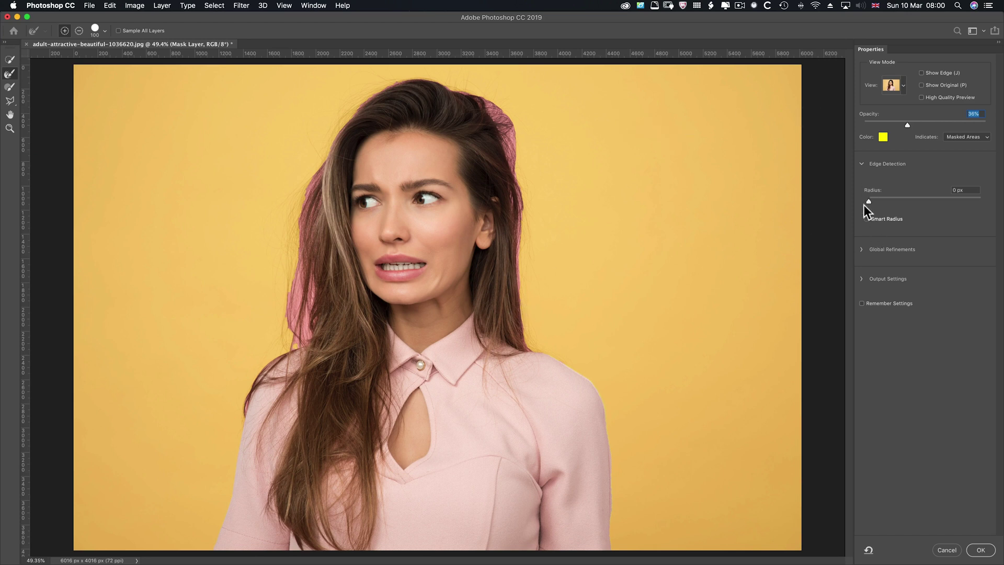
pyautogui.click(861, 165)
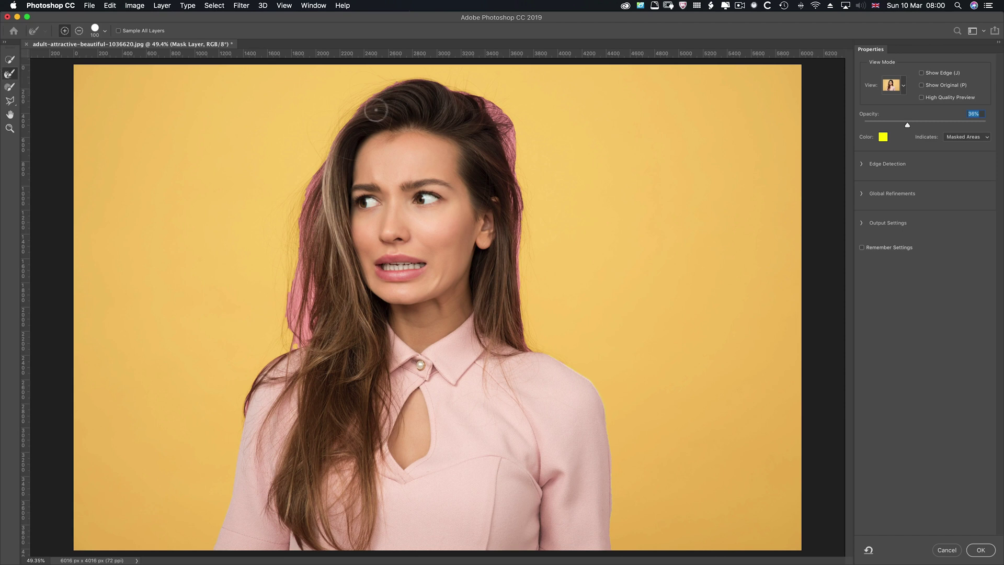
# Set the brush size to 125 px and paint away the pink fringe on the right hair edge.
pyautogui.rightClick(411, 140)
pyautogui.moveTo(475, 156); pyautogui.dragTo(482, 156)
pyautogui.press('Return')
pyautogui.moveTo(508, 154)
pyautogui.mouseDown()
pyautogui.moveTo(493, 118)
pyautogui.moveTo(515, 189)
pyautogui.moveTo(516, 303)
pyautogui.moveTo(515, 230)
pyautogui.mouseUp()
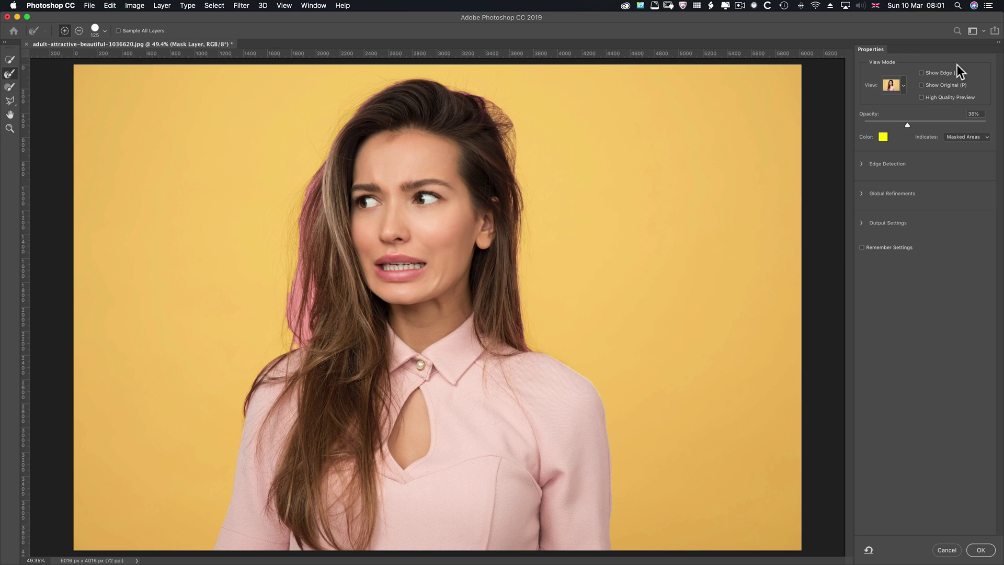
# Turn on Show Edge and paint refinement across the top of the hair and a loose strand.
pyautogui.click(921, 73)
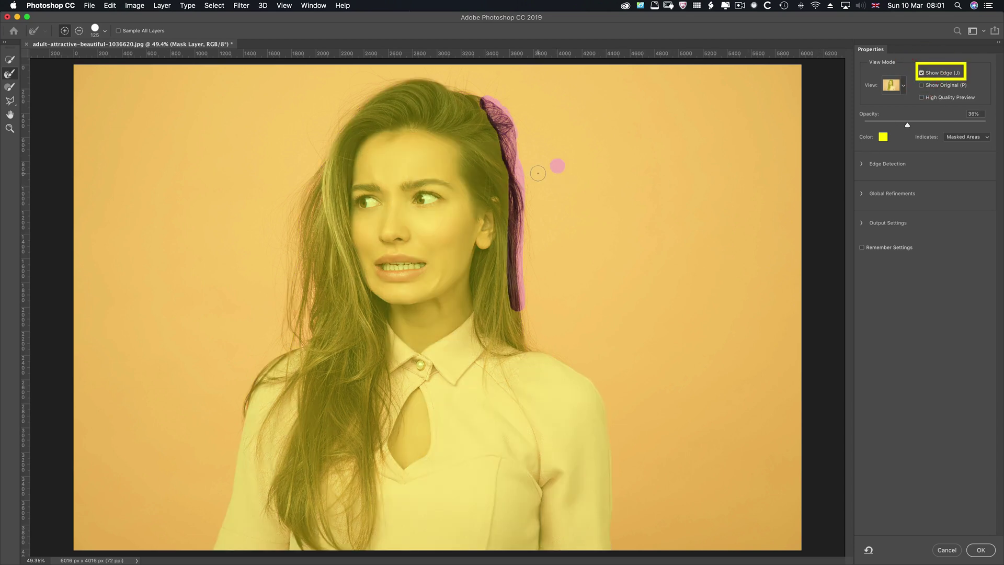
pyautogui.press('alt')
pyautogui.press('alt')
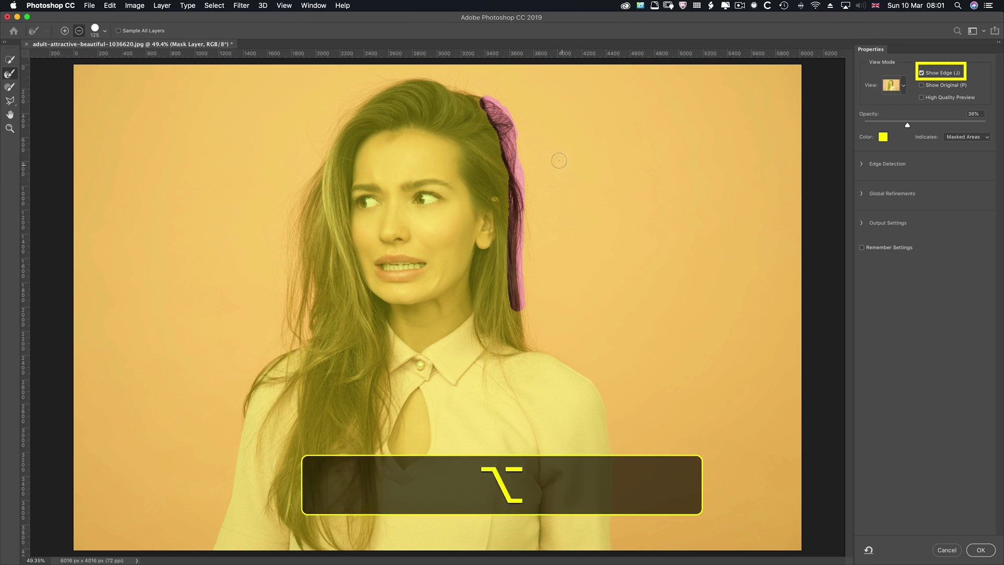
pyautogui.press('alt')
pyautogui.moveTo(509, 101)
pyautogui.mouseDown()
pyautogui.moveTo(413, 71)
pyautogui.moveTo(343, 113)
pyautogui.moveTo(294, 198)
pyautogui.moveTo(291, 337)
pyautogui.moveTo(253, 372)
pyautogui.moveTo(240, 420)
pyautogui.mouseUp()
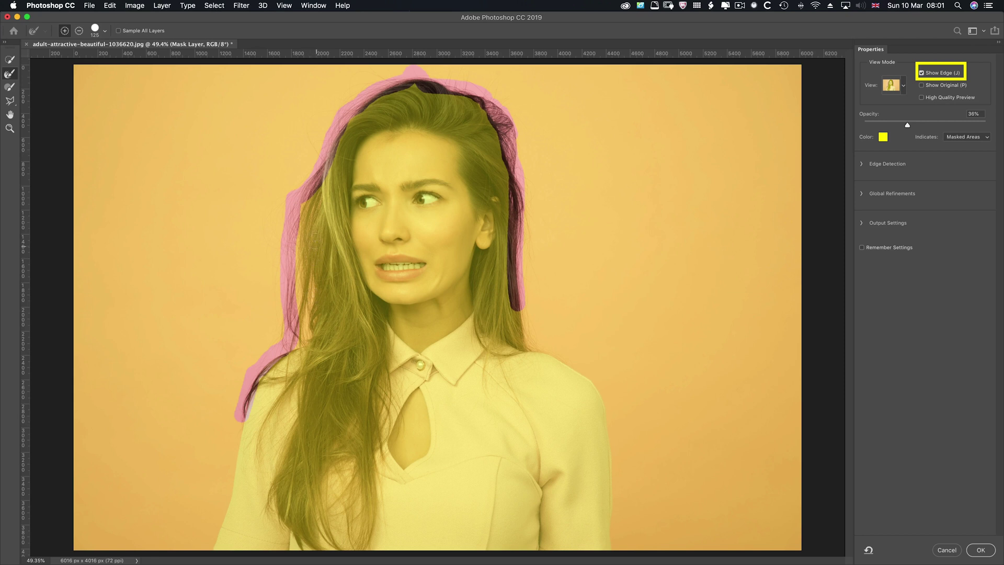
pyautogui.moveTo(312, 226)
pyautogui.mouseDown()
pyautogui.moveTo(319, 189)
pyautogui.moveTo(316, 235)
pyautogui.moveTo(297, 265)
pyautogui.moveTo(318, 229)
pyautogui.mouseUp()
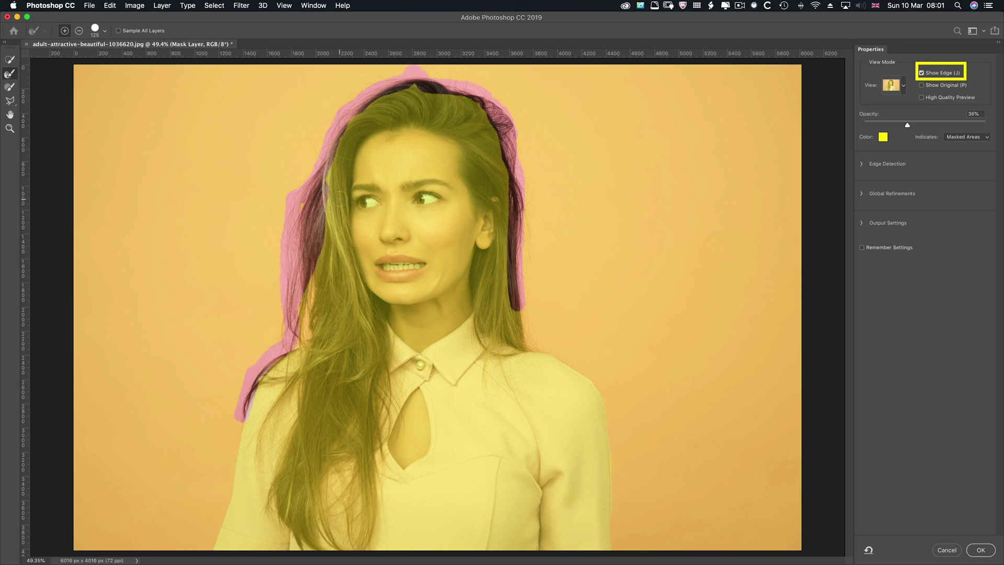
# Refine the mask along the hair crown and down the left edge, subtracting with Option where needed.
pyautogui.press('alt')
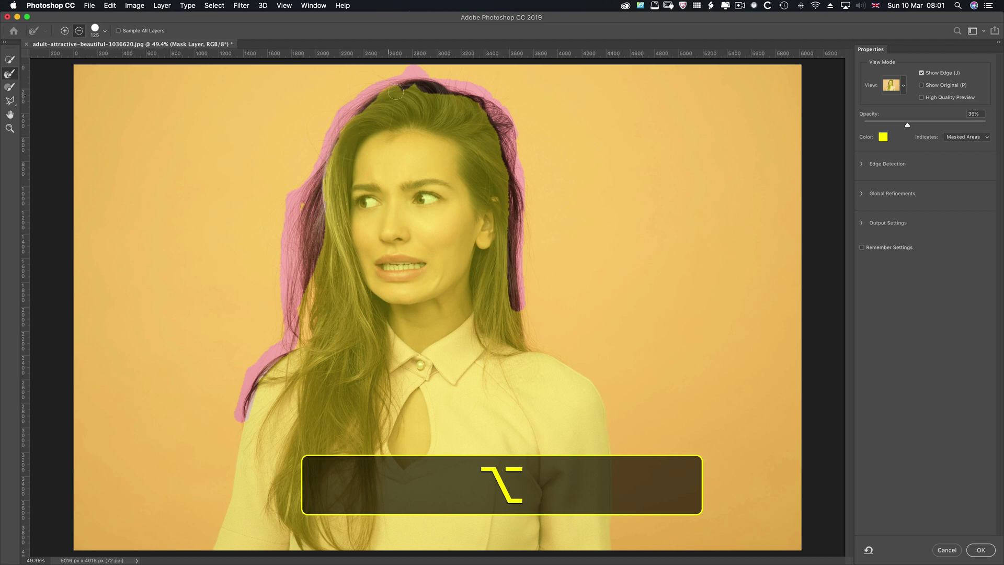
pyautogui.moveTo(415, 90)
pyautogui.mouseDown()
pyautogui.moveTo(455, 115)
pyautogui.moveTo(461, 148)
pyautogui.mouseUp()
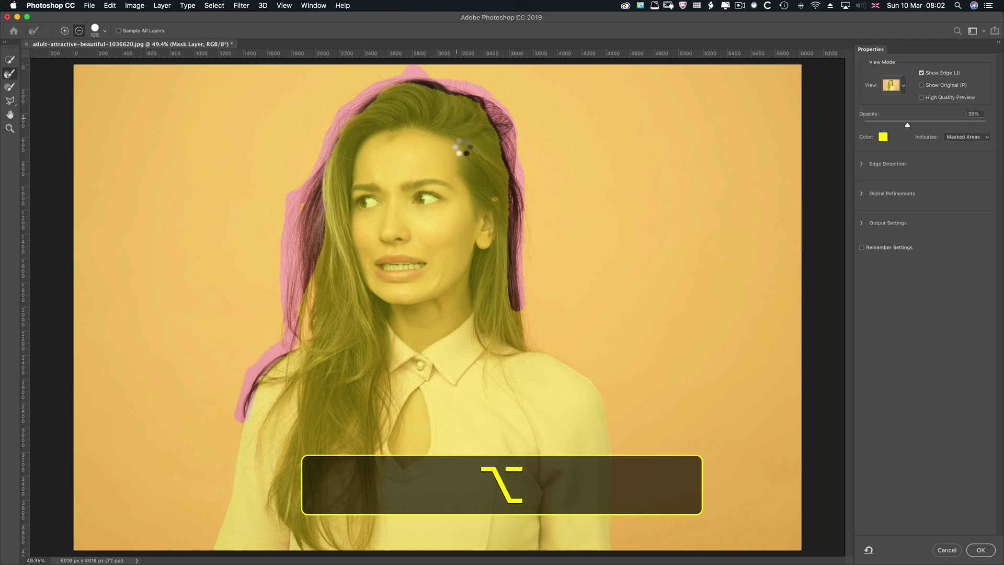
pyautogui.click(429, 92)
pyautogui.press('alt')
pyautogui.keyDown('alt'); pyautogui.click(285, 220); pyautogui.keyUp('alt')
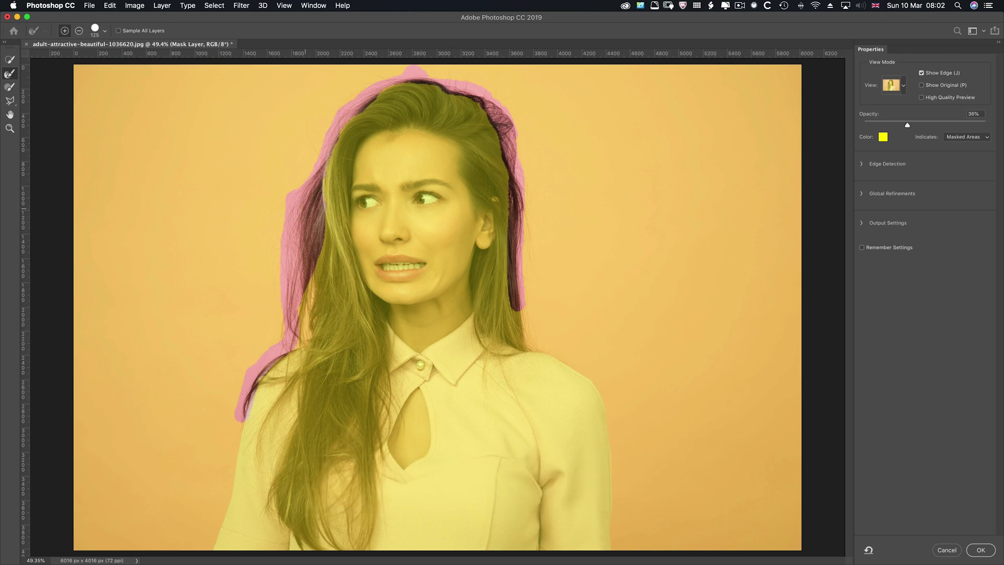
pyautogui.moveTo(299, 275); pyautogui.dragTo(304, 333)
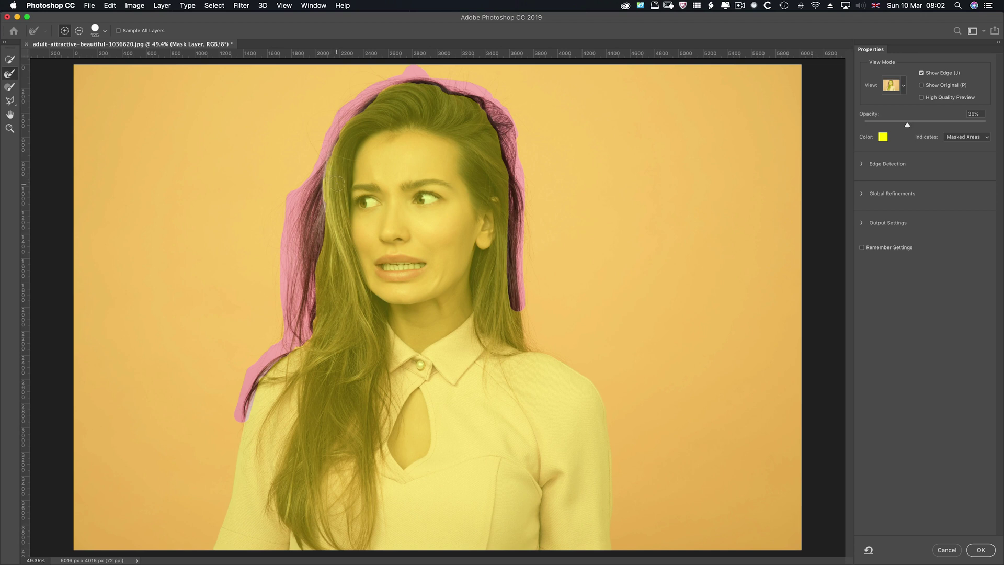
pyautogui.press('alt')
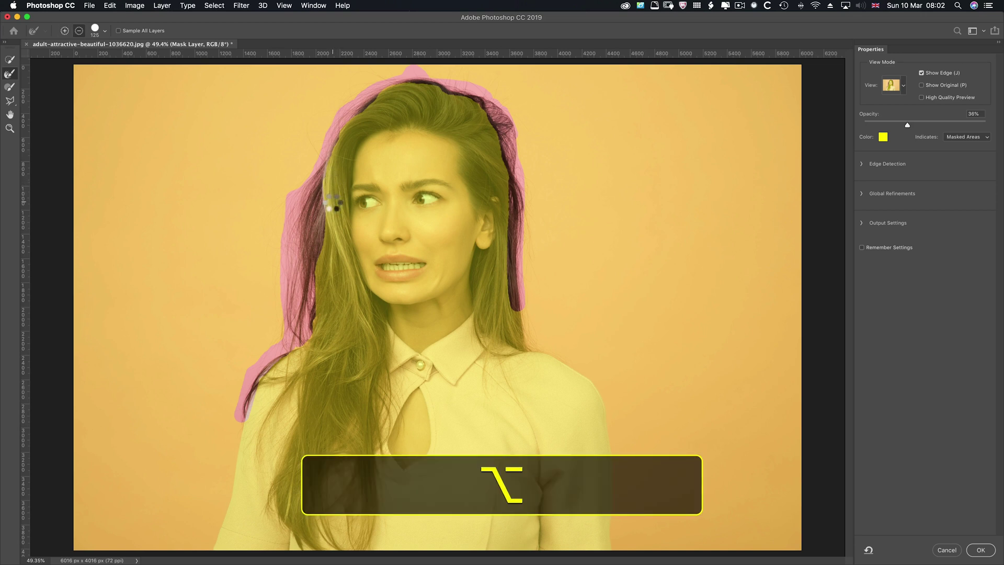
# Zoom in and extend the edge refinement further down the left and right hair edges.
pyautogui.scroll(2, 341, 150)
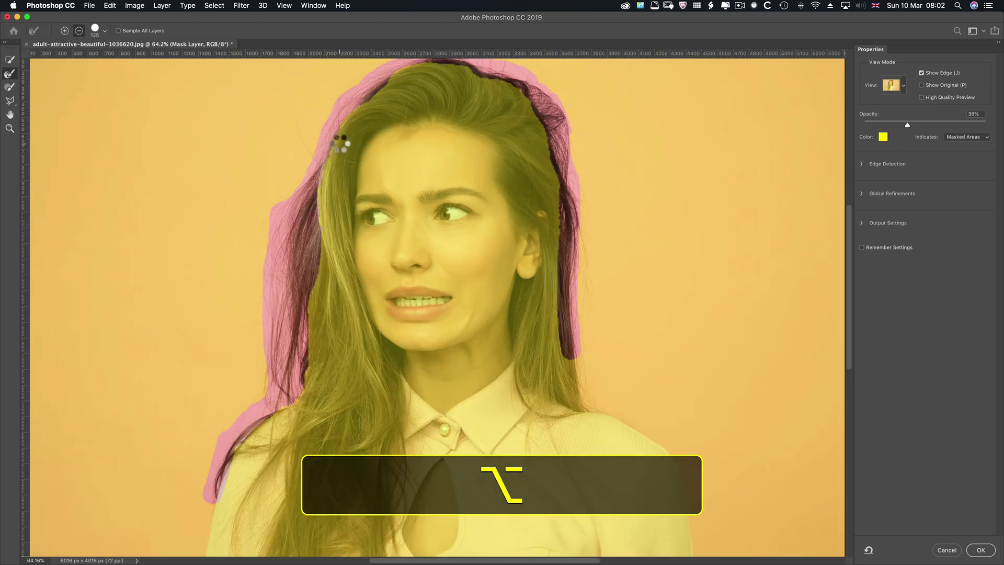
pyautogui.moveTo(332, 162); pyautogui.dragTo(334, 162)
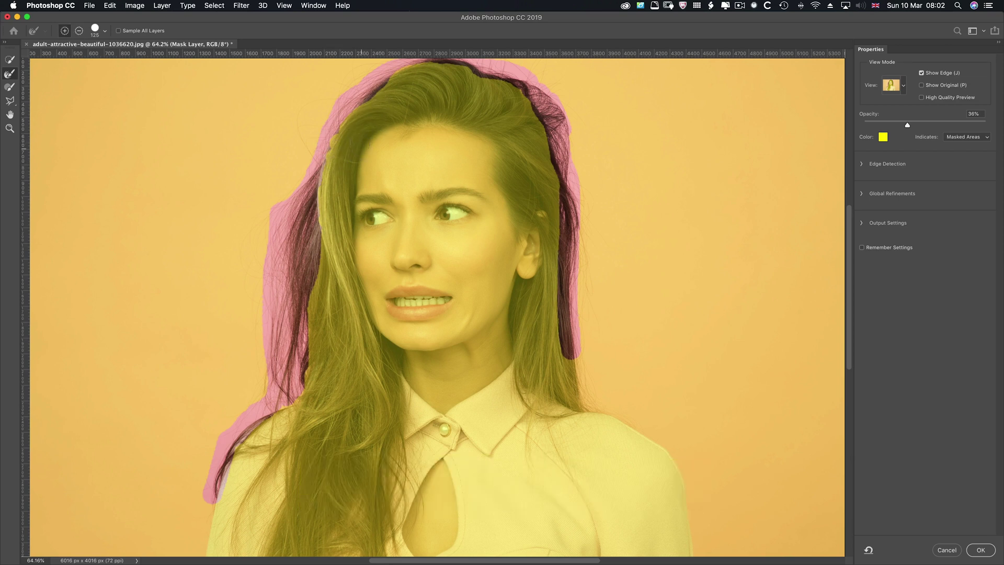
pyautogui.moveTo(568, 343)
pyautogui.mouseDown()
pyautogui.moveTo(578, 386)
pyautogui.moveTo(665, 435)
pyautogui.mouseUp()
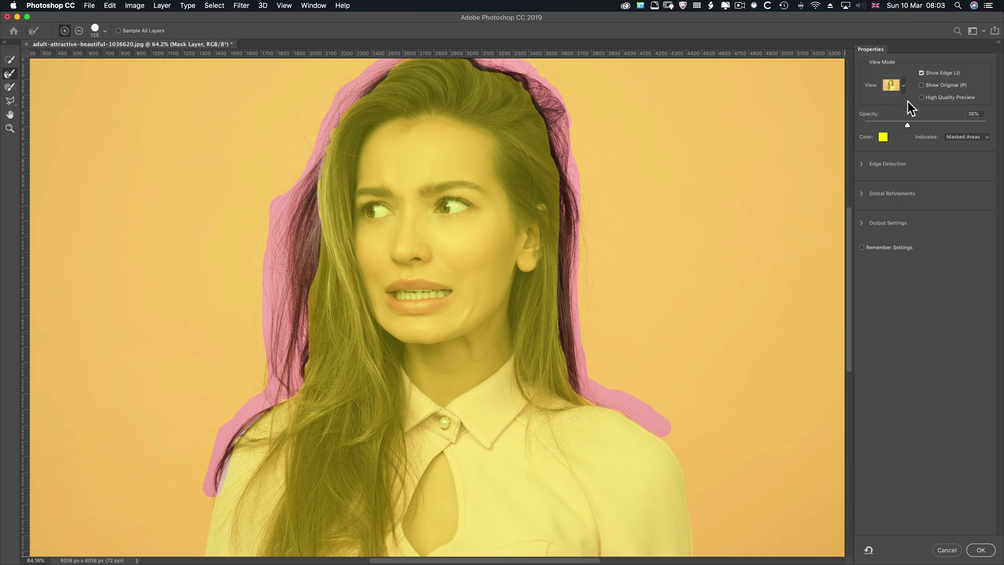
# Preview the selection as Marching Ants and briefly compare it with Show Original.
pyautogui.click(904, 91)
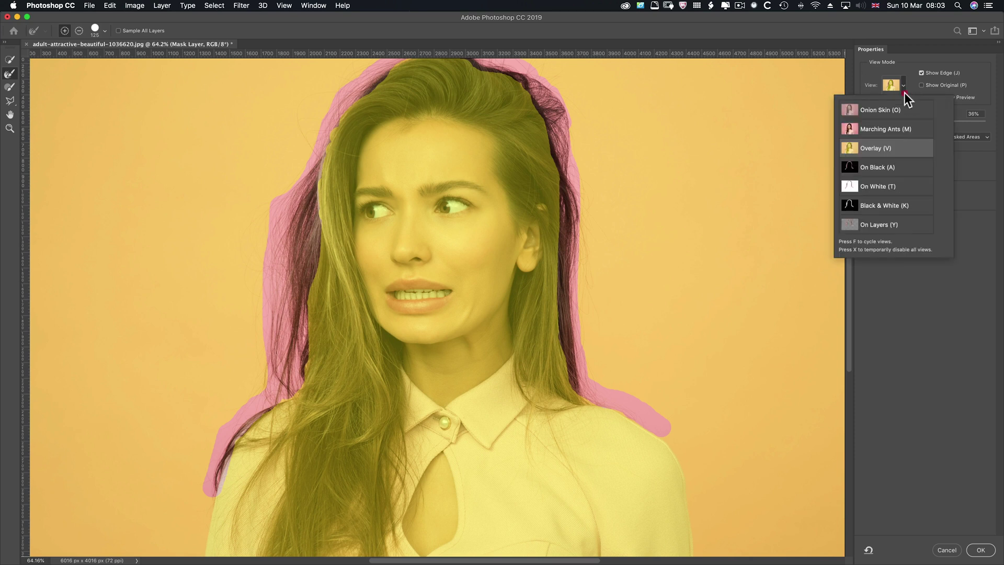
pyautogui.click(891, 131)
pyautogui.click(961, 125)
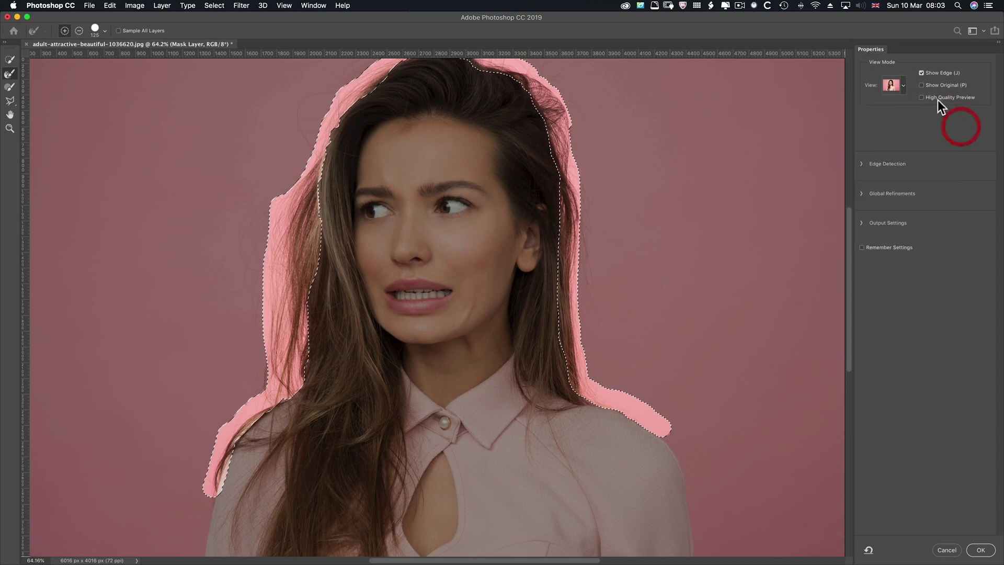
pyautogui.click(920, 85)
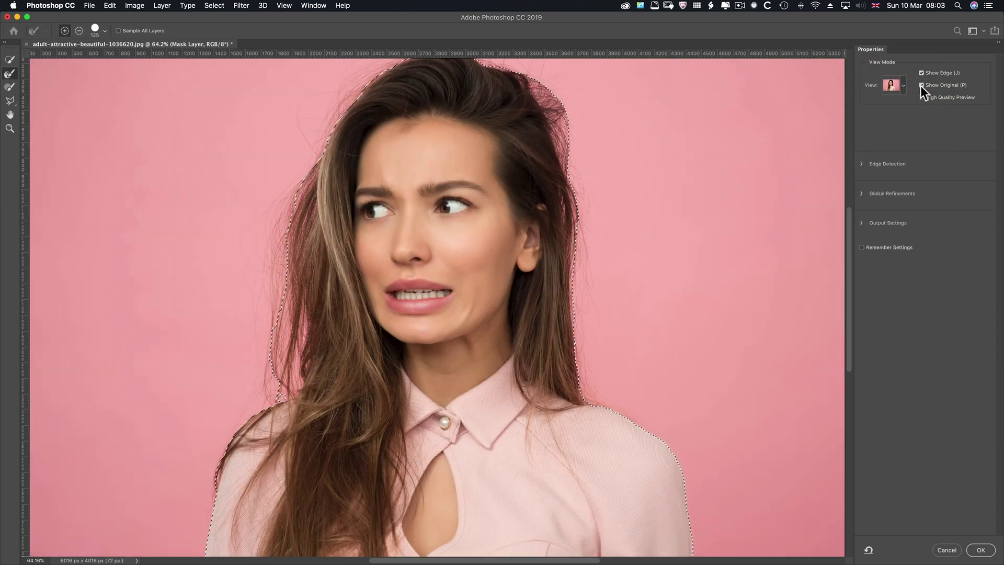
pyautogui.click(920, 85)
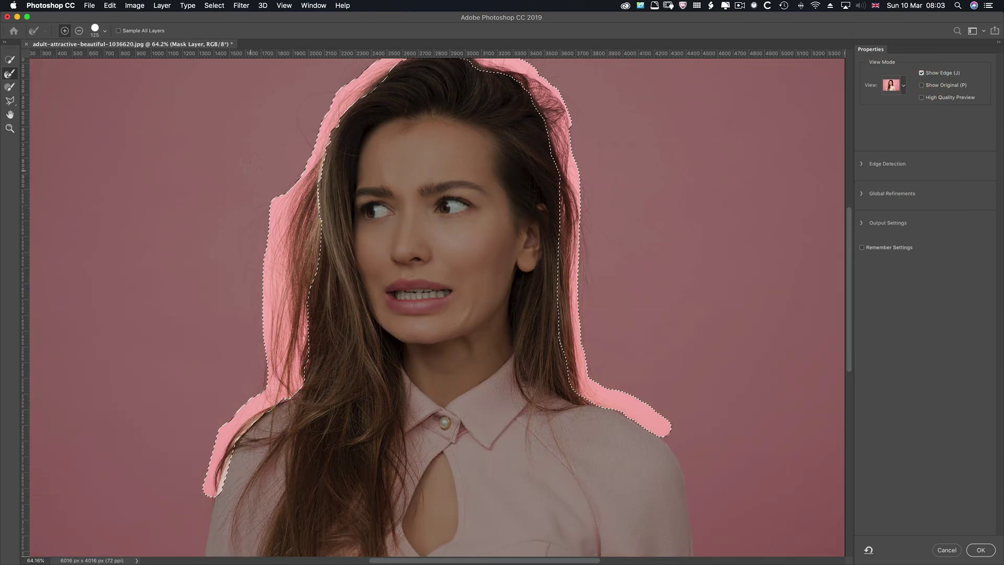
# Return to Overlay view at 58% opacity with the edge band hidden.
pyautogui.click(897, 92)
pyautogui.click(971, 156)
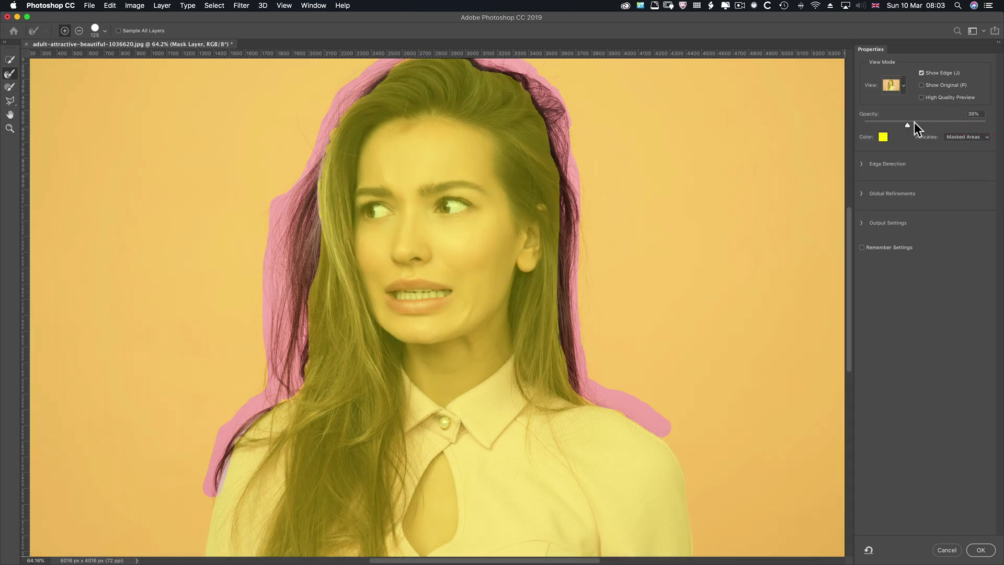
pyautogui.moveTo(908, 123); pyautogui.dragTo(934, 125)
pyautogui.click(921, 72)
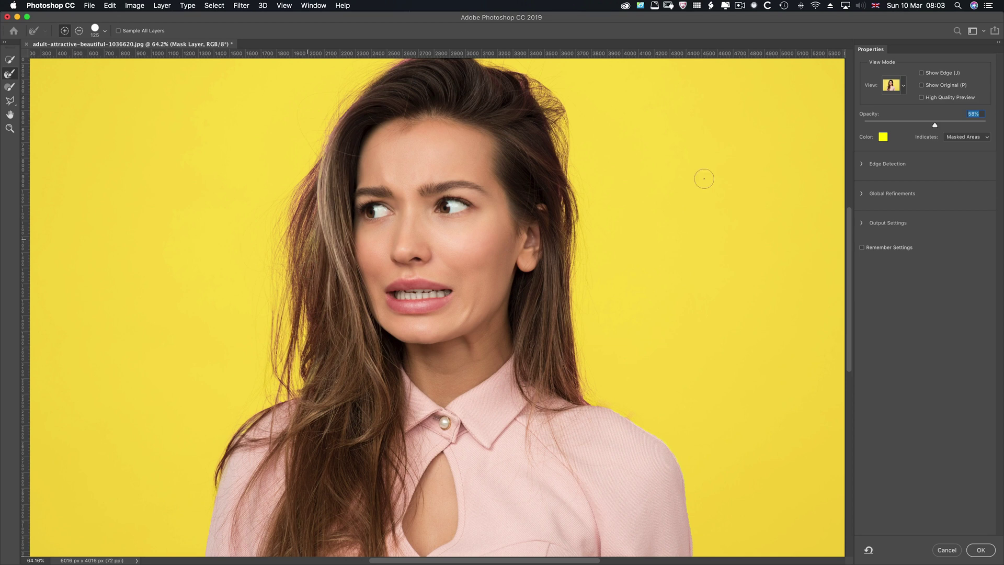
# Collapse Edge Detection and expand Global Refinements, showing Smooth, Feather, Contrast and Shift Edge at zero.
pyautogui.click(862, 164)
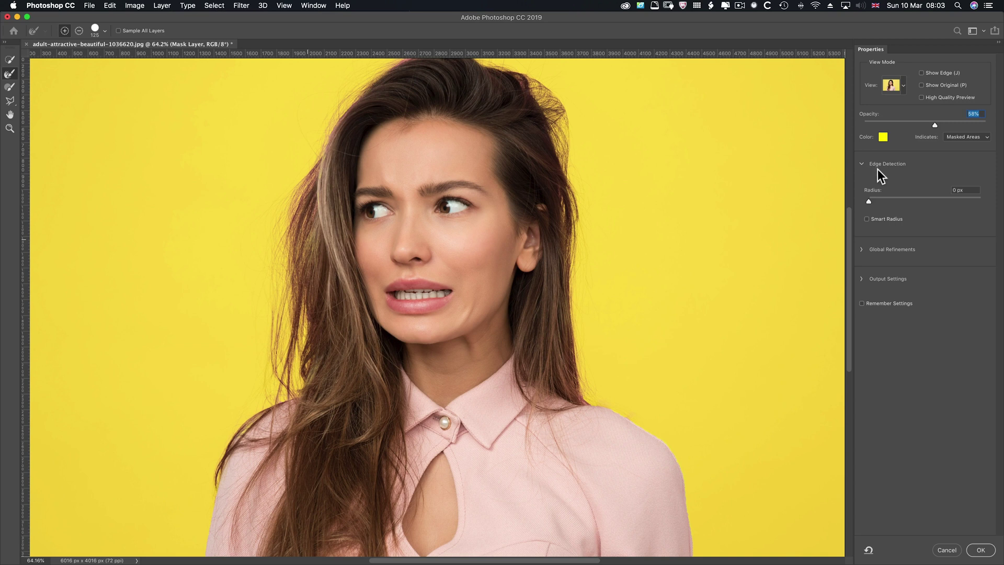
pyautogui.click(862, 163)
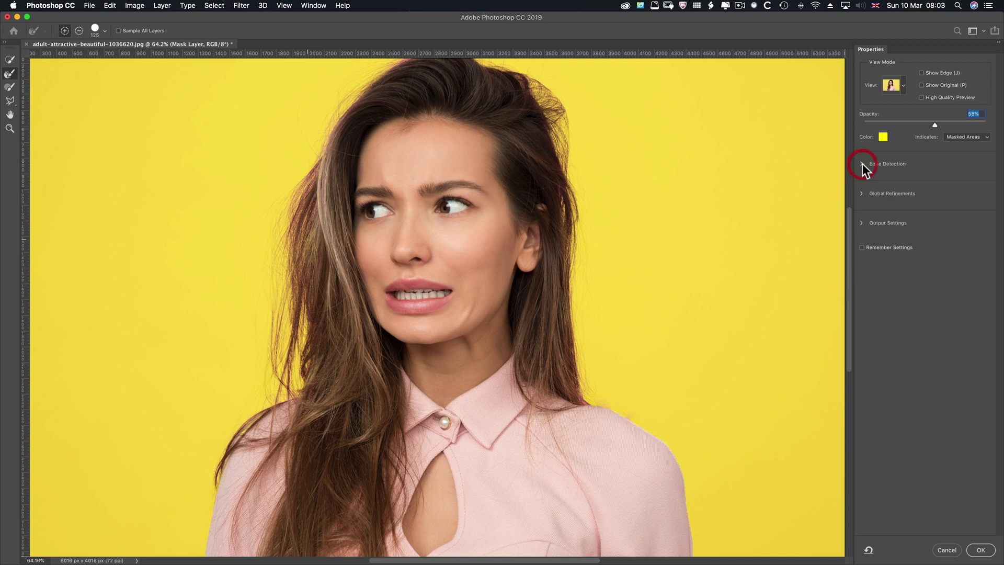
pyautogui.click(862, 194)
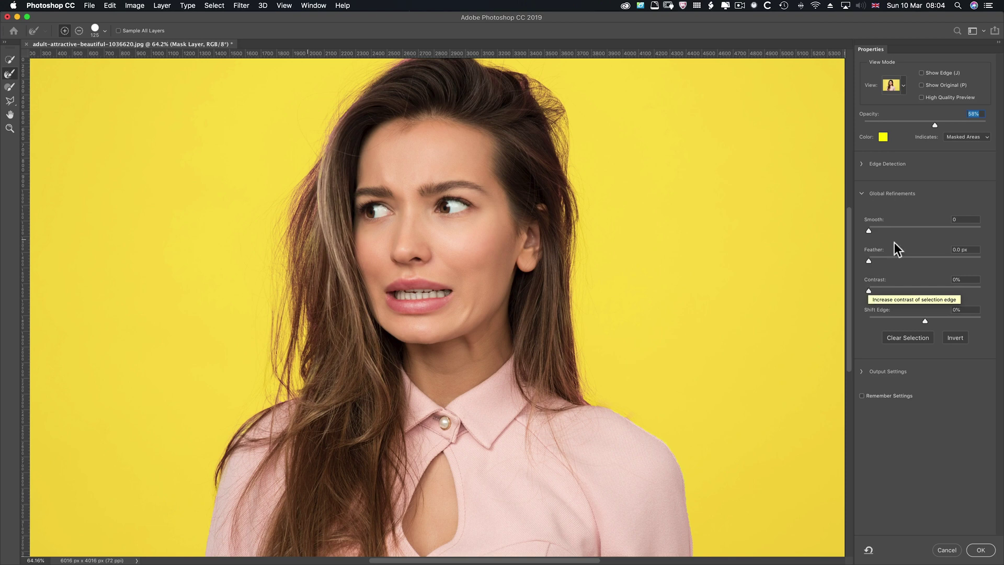
pyautogui.click(904, 88)
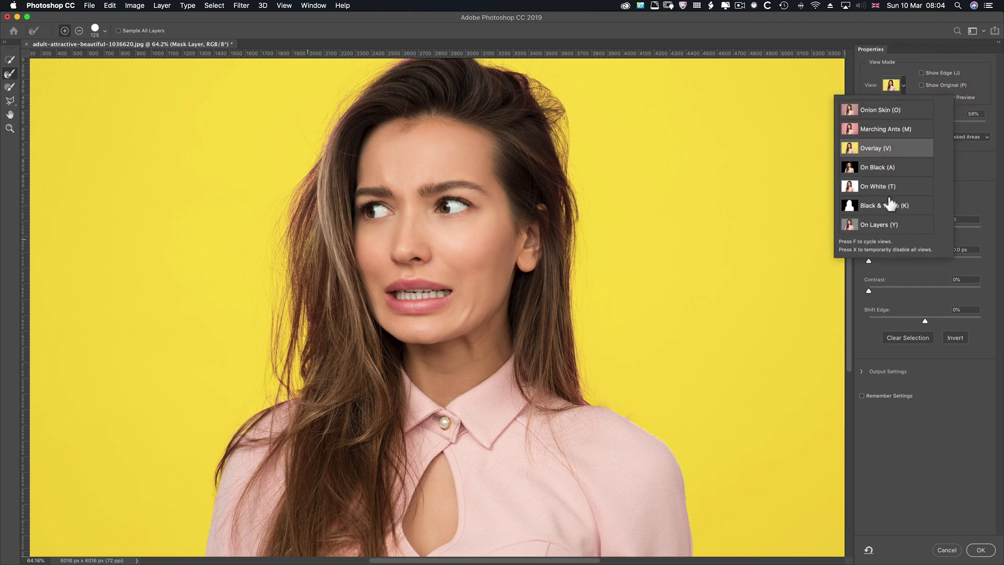
# View the mask in Black & White, zoom into the left hair edge, and set Contrast to 3% after testing 100%.
pyautogui.click(888, 206)
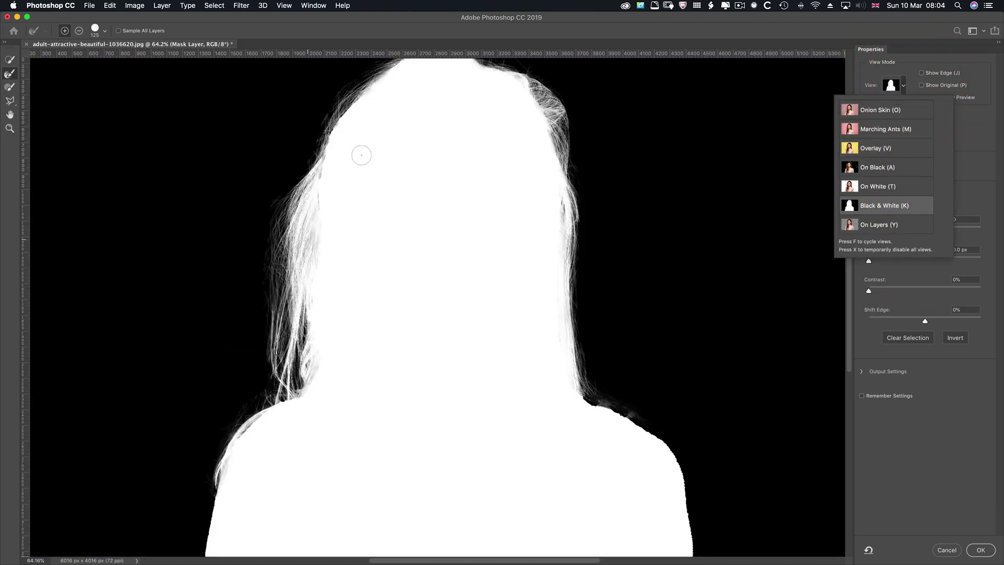
pyautogui.click(9, 128)
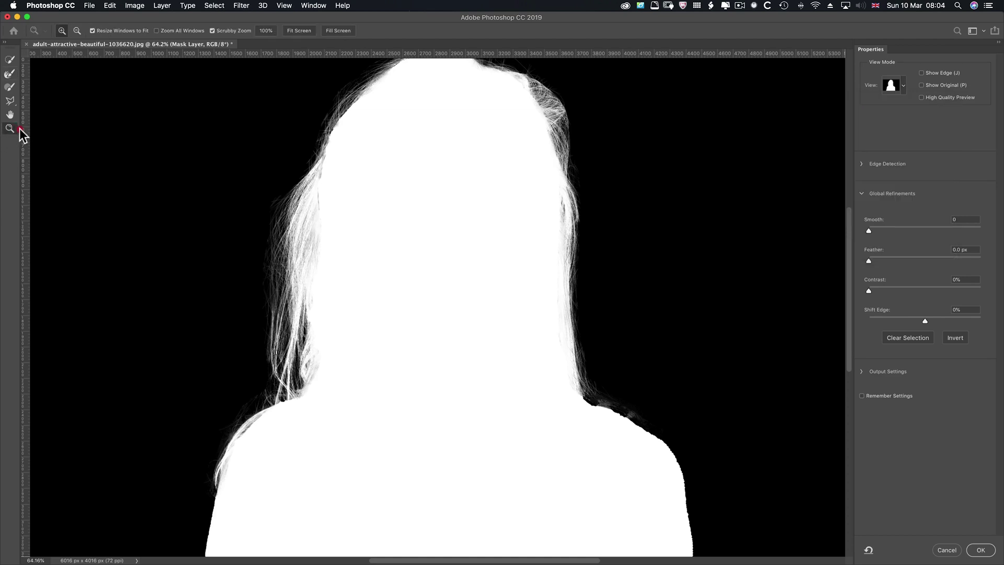
pyautogui.moveTo(290, 238); pyautogui.dragTo(293, 239)
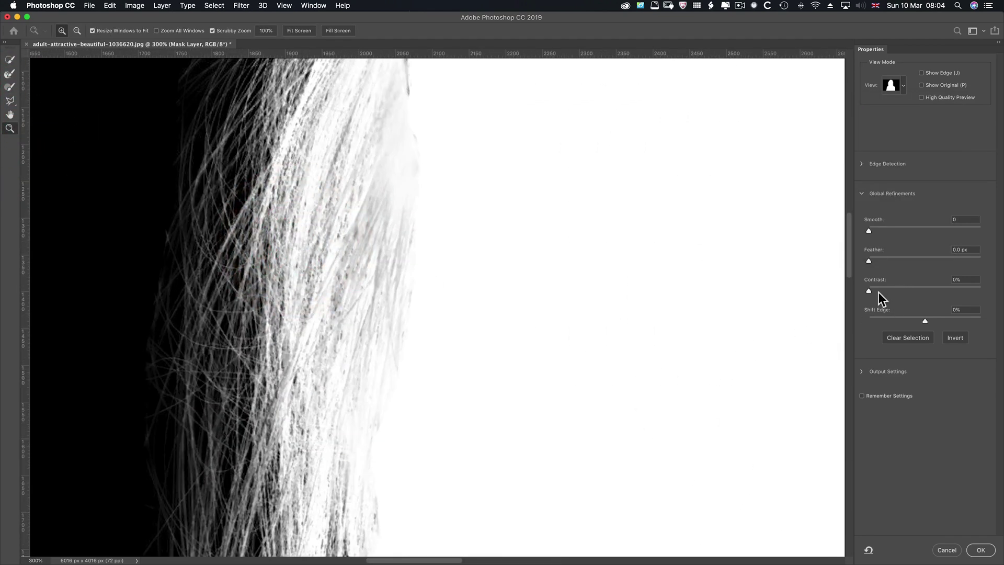
pyautogui.moveTo(878, 292); pyautogui.dragTo(879, 293)
pyautogui.moveTo(976, 302); pyautogui.dragTo(981, 298)
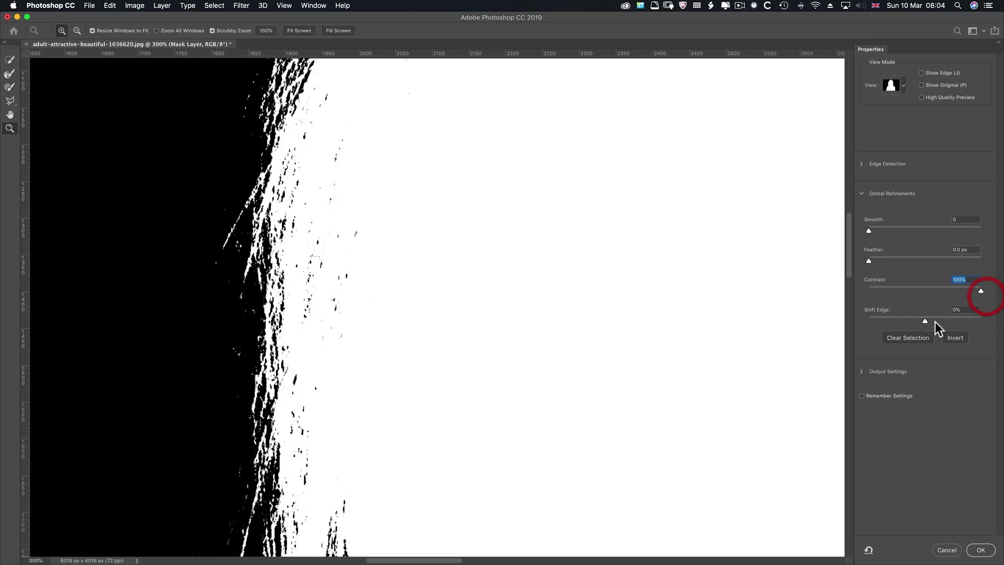
pyautogui.click(872, 287)
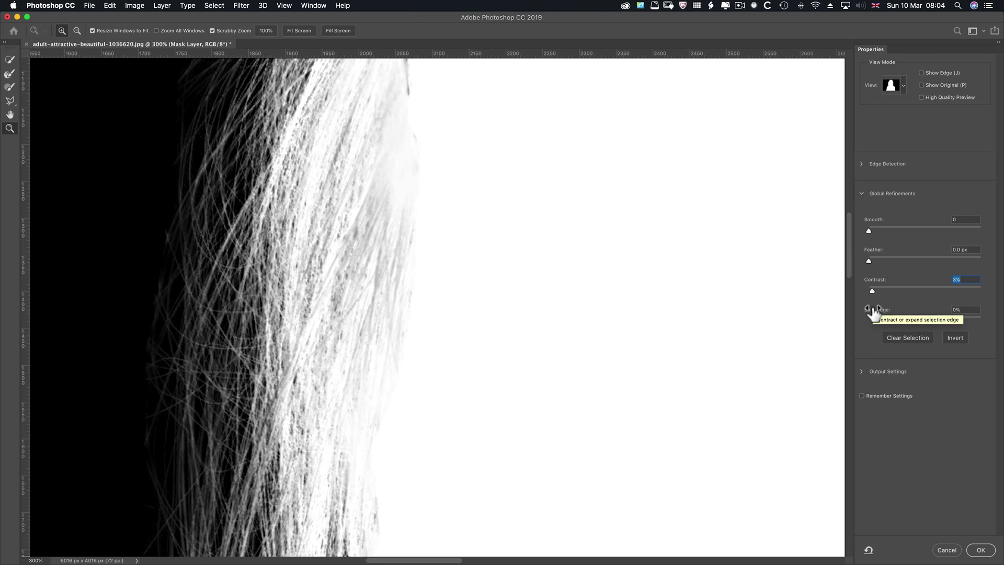
# Set Smooth to 1 in Global Refinements.
pyautogui.click(900, 296)
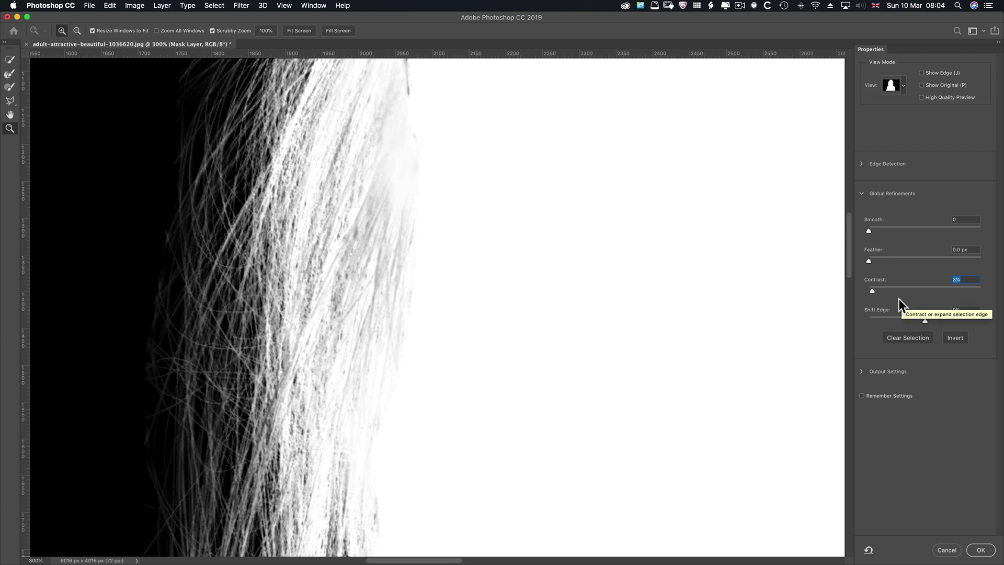
pyautogui.click(879, 221)
pyautogui.moveTo(879, 225); pyautogui.dragTo(947, 220)
pyautogui.click(955, 220)
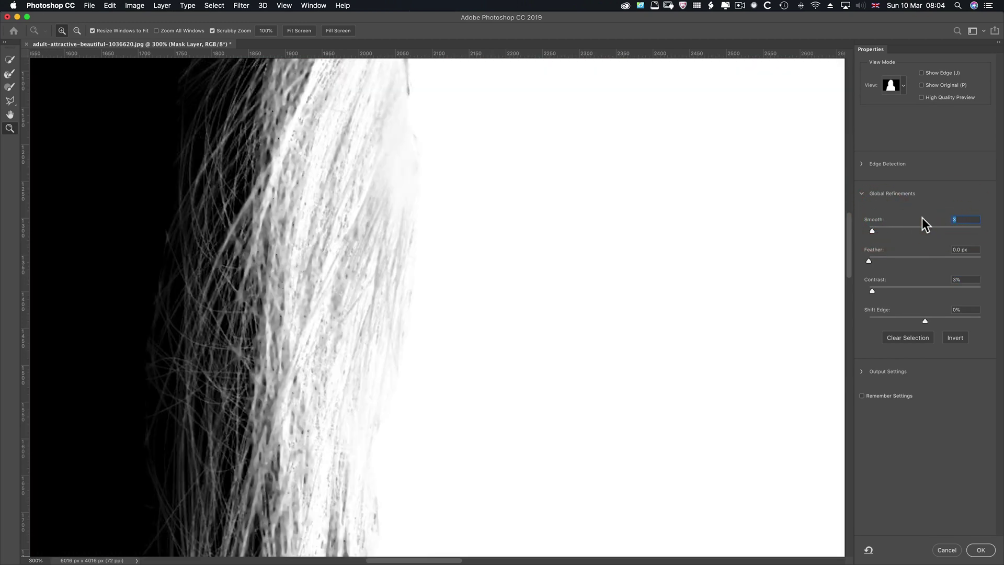
pyautogui.press('Up')
pyautogui.press('Down')
pyautogui.press('Down')
pyautogui.press('Down')
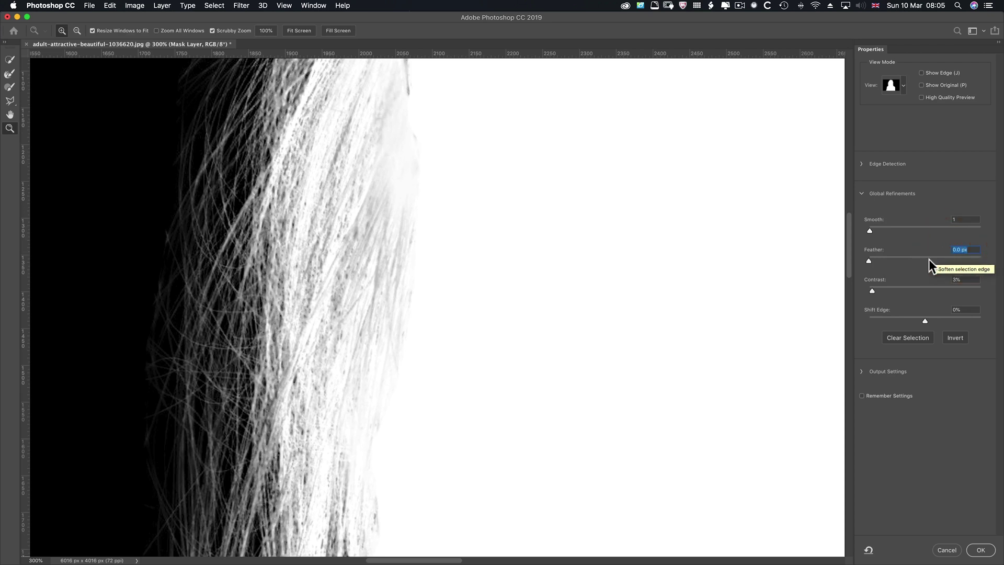
# Raise Feather to 0.4 px and Contrast to 6%.
pyautogui.press('Up')
pyautogui.press('Up')
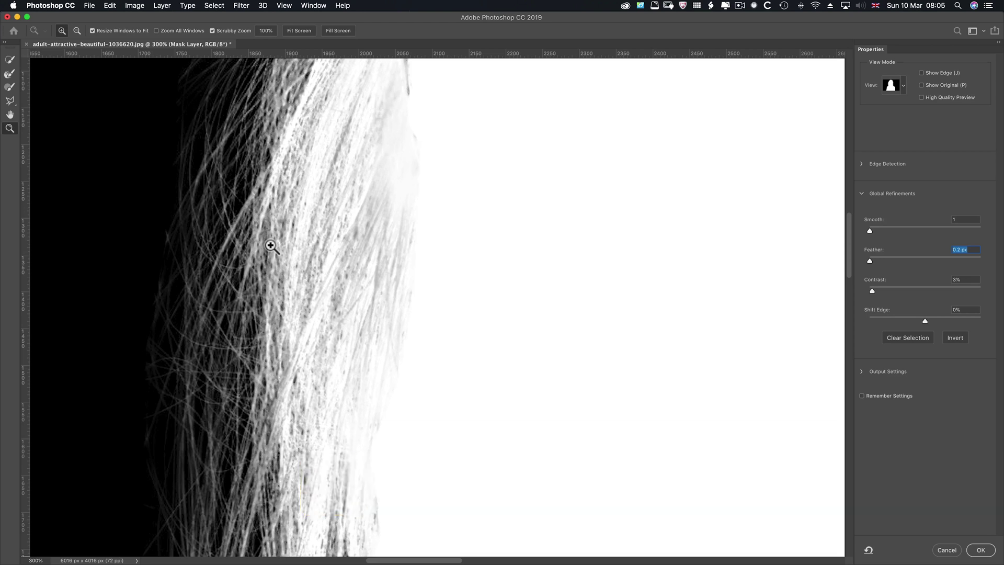
pyautogui.press('Up')
pyautogui.press('Up')
pyautogui.click(964, 279)
pyautogui.press('Up')
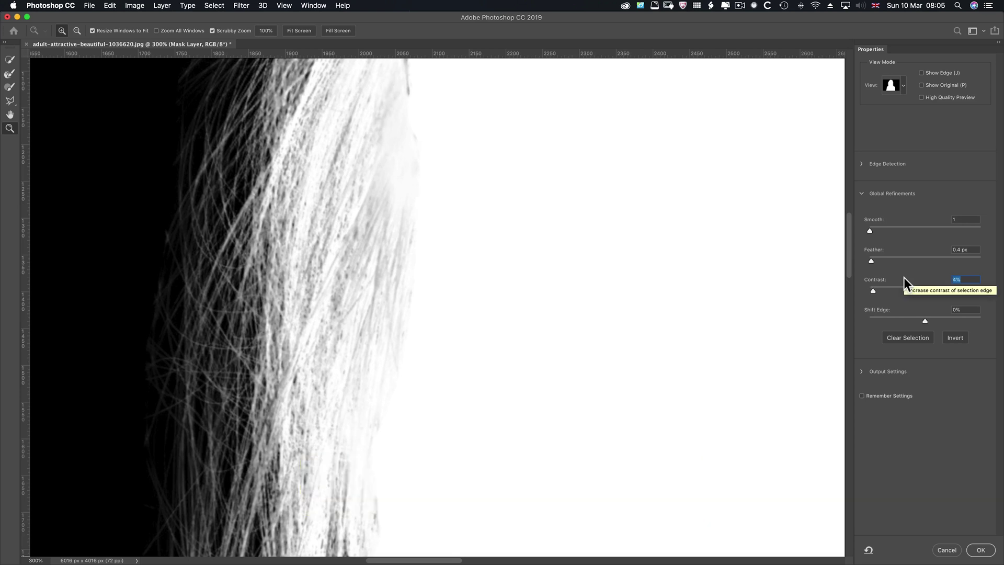
pyautogui.press('Up')
pyautogui.press('Up')
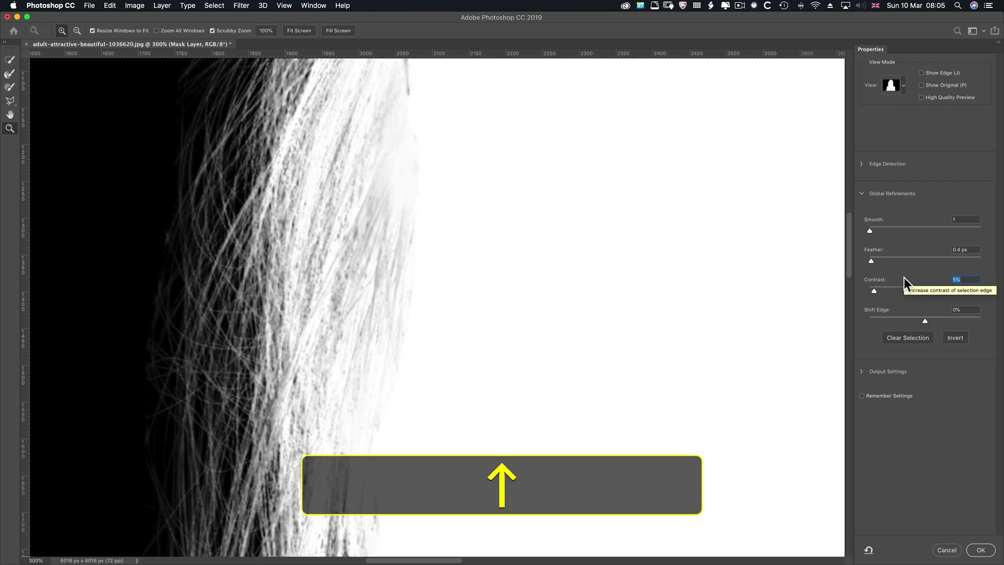
# Push the mask edge outward with Shift Edge at +41%.
pyautogui.click(926, 320)
pyautogui.press('Up')
pyautogui.press('Up')
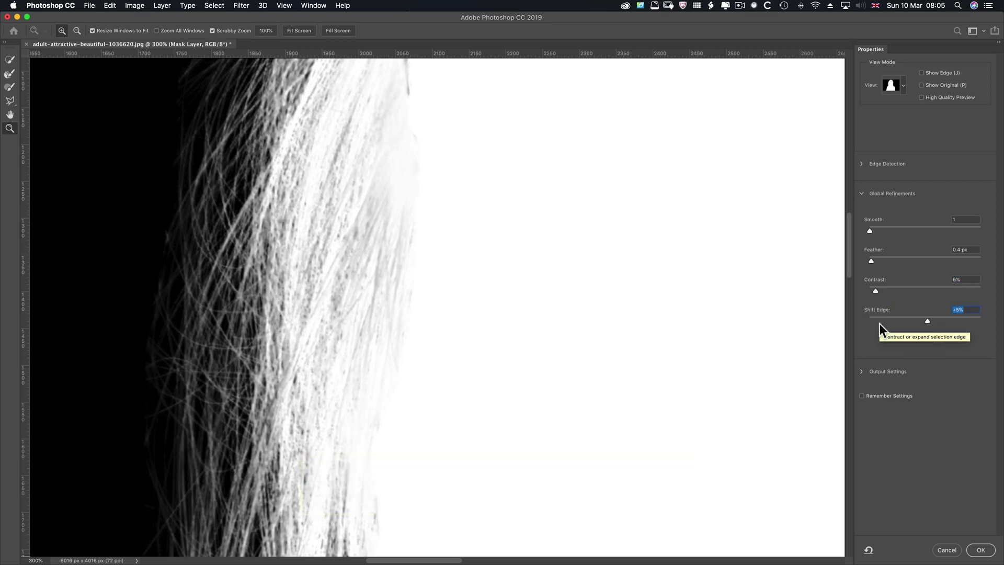
pyautogui.moveTo(928, 321); pyautogui.dragTo(948, 320)
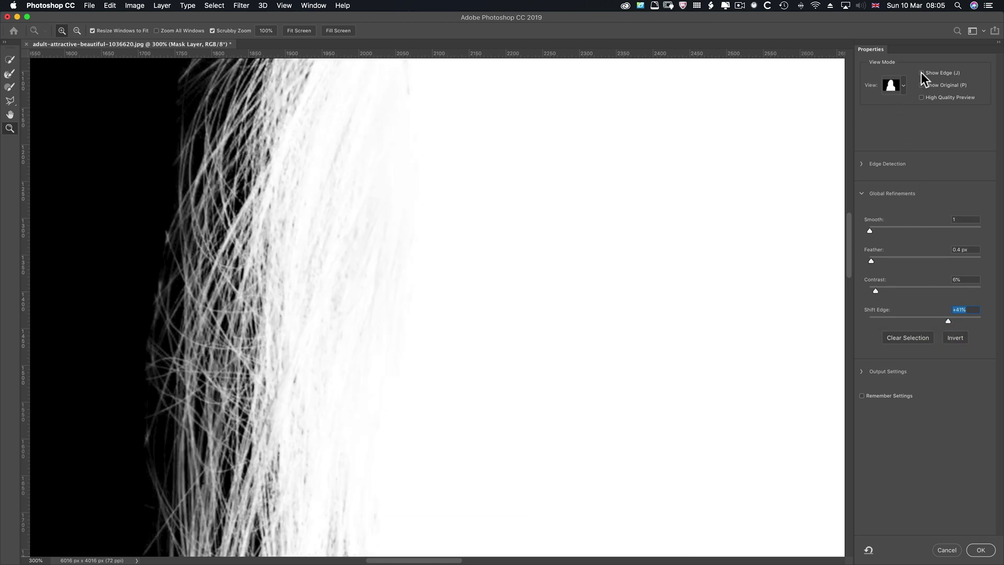
# Switch the view back to the yellow Overlay, settle Shift Edge at +22%, and collapse Global Refinements.
pyautogui.click(904, 86)
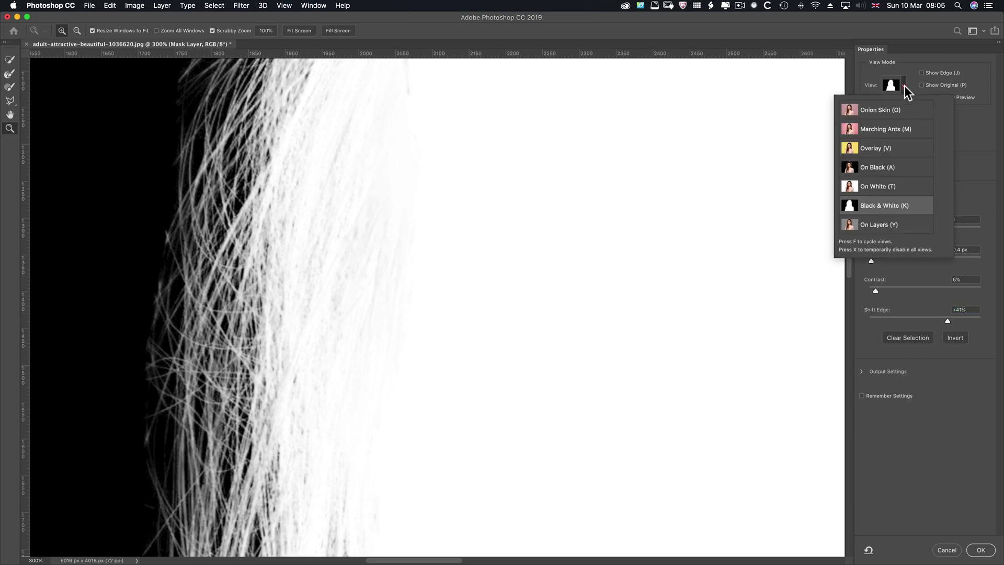
pyautogui.click(884, 148)
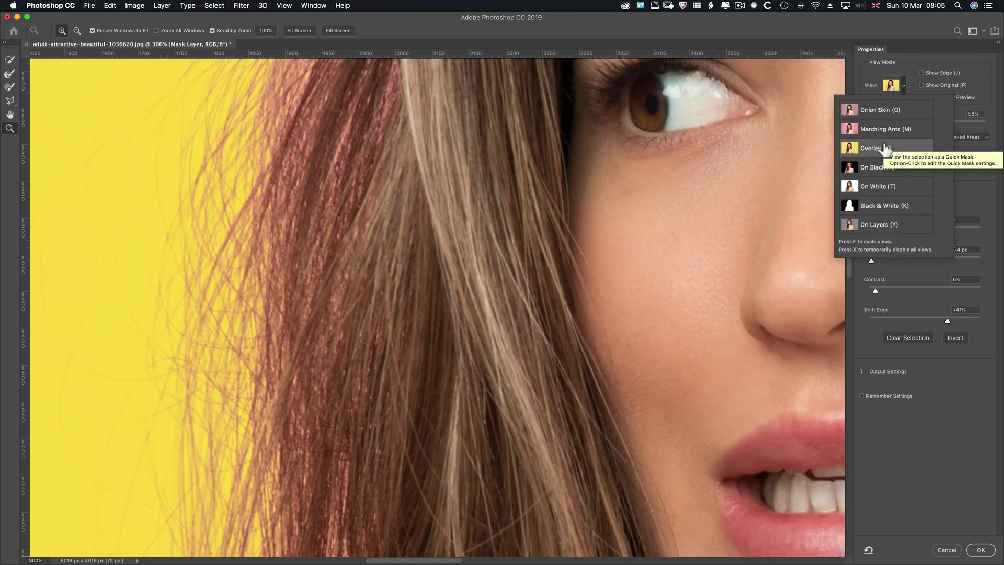
pyautogui.click(901, 304)
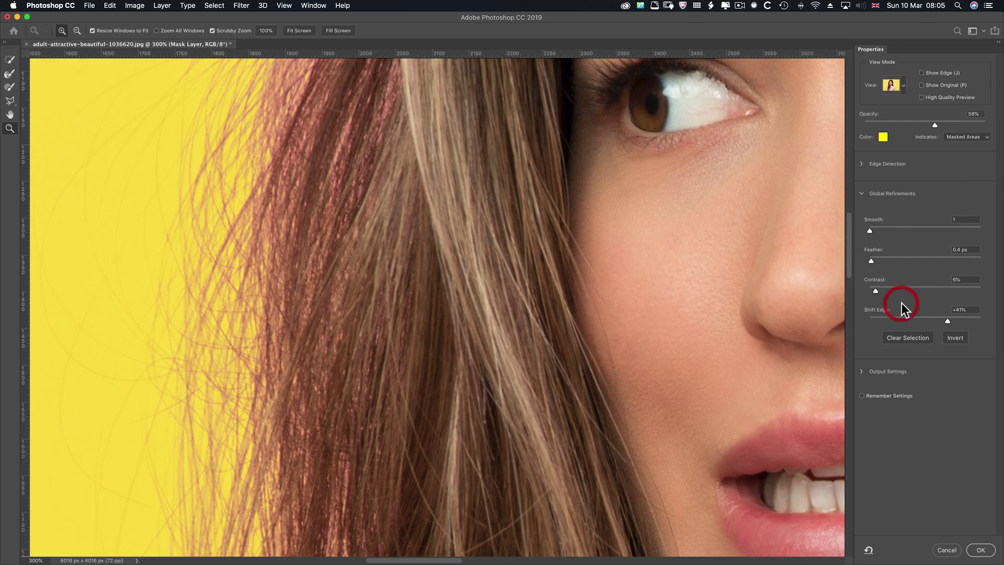
pyautogui.click(929, 317)
pyautogui.click(936, 317)
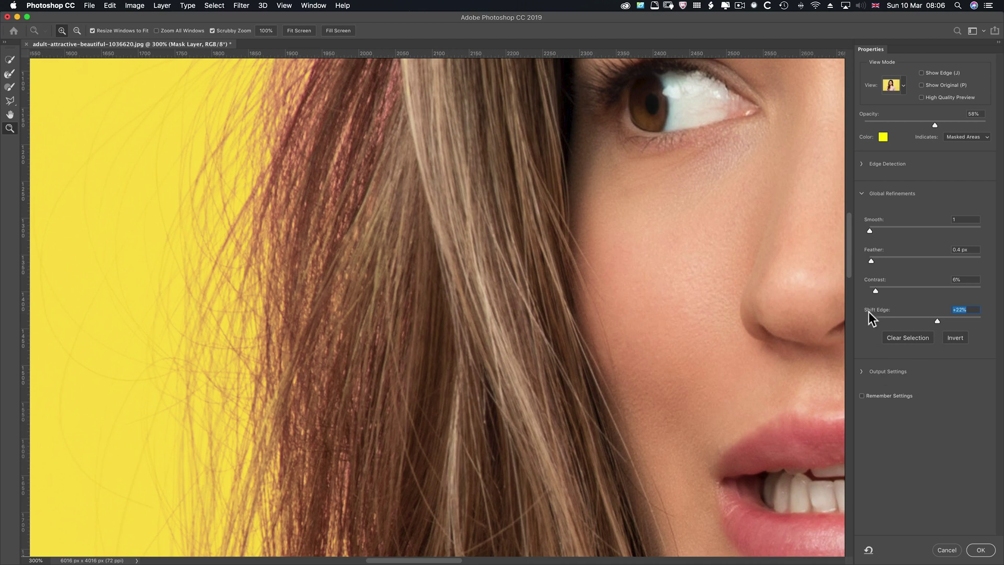
pyautogui.click(861, 194)
# Expand Output Settings, enable Decontaminate Colors and lower its Amount to 14%.
pyautogui.click(862, 223)
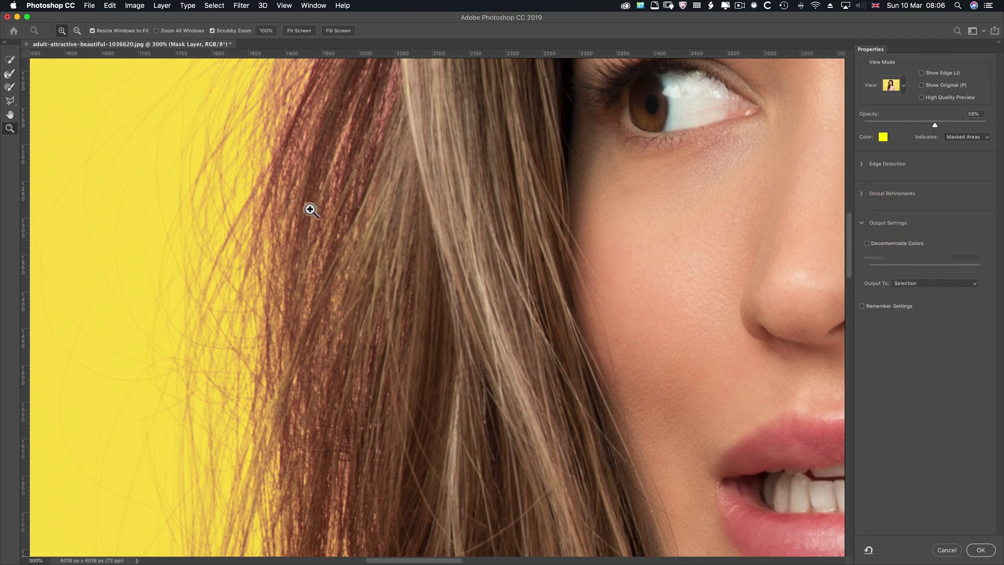
pyautogui.click(867, 243)
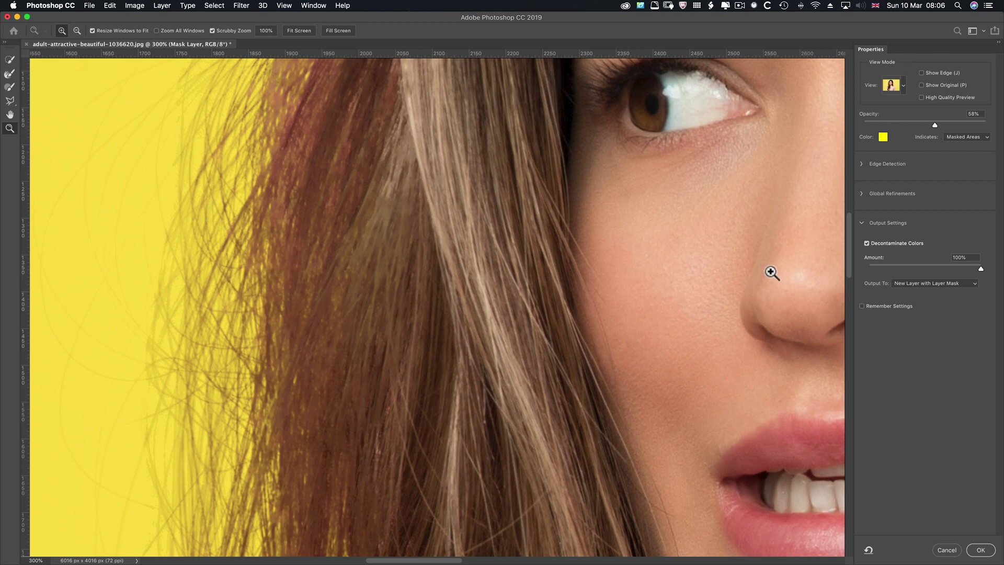
pyautogui.click(915, 265)
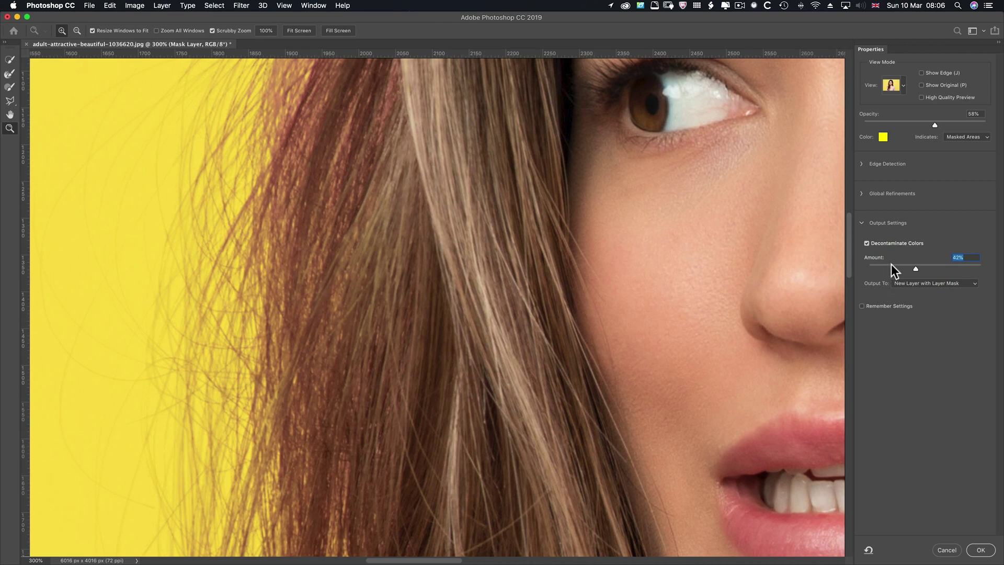
pyautogui.click(891, 265)
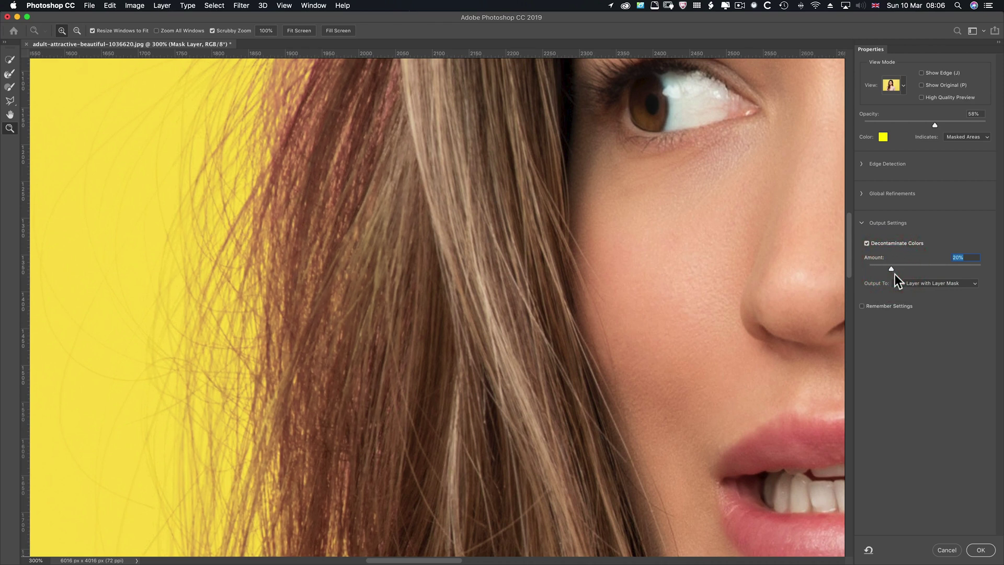
pyautogui.click(884, 265)
# Set the decontamination Amount to 13% and output to New Layer with Layer Mask.
pyautogui.click(877, 267)
pyautogui.click(883, 267)
pyautogui.click(917, 284)
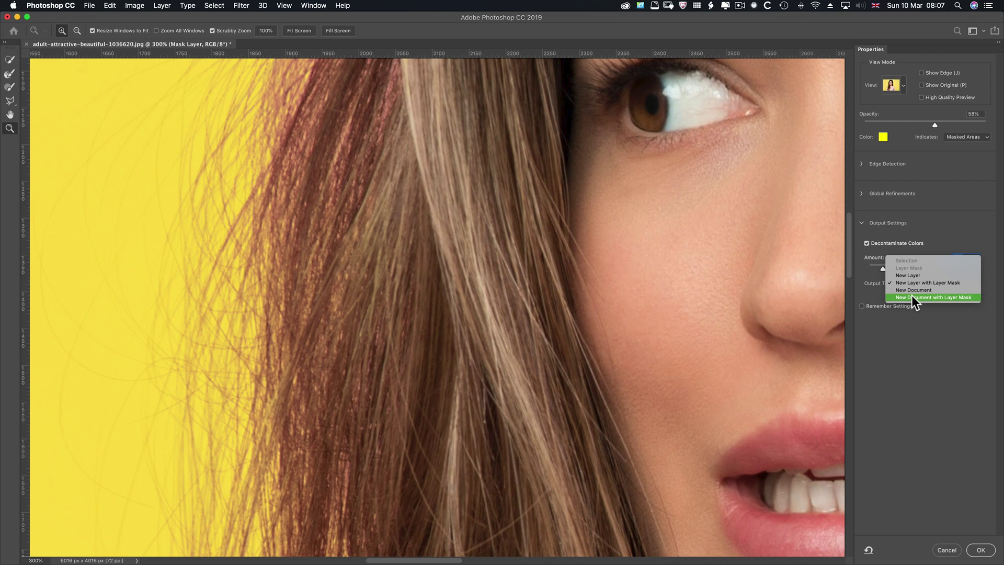
pyautogui.click(898, 325)
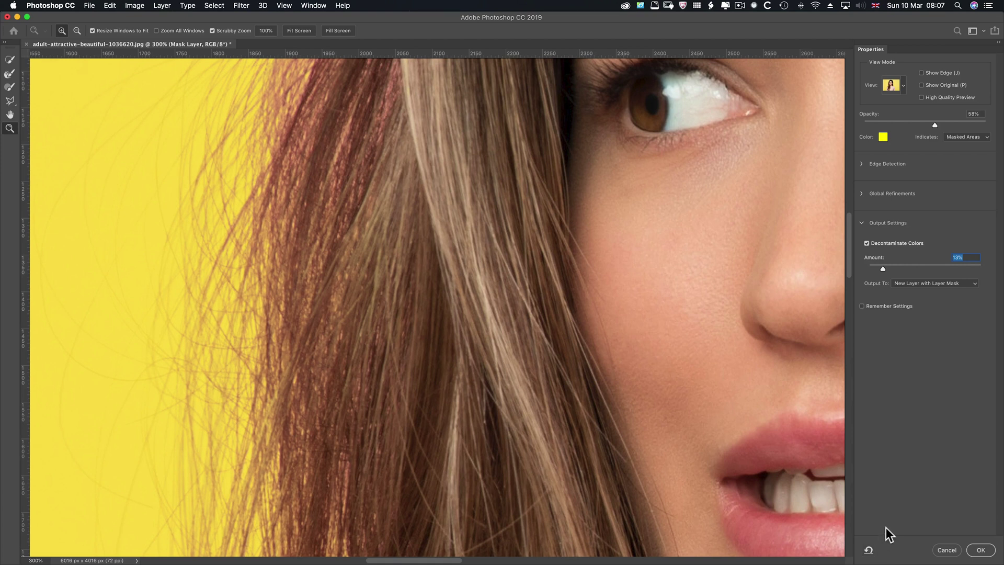
pyautogui.press('alt')
# Output the refined hair selection as a masked layer over the yellow fill and view it at 100%.
pyautogui.click(979, 549)
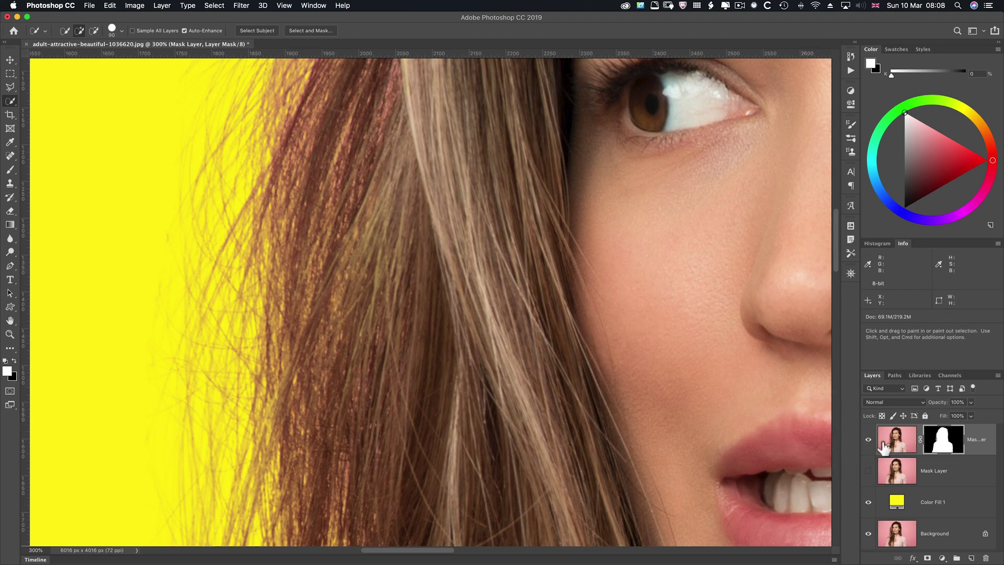
pyautogui.press('super')
pyautogui.press('super+1')
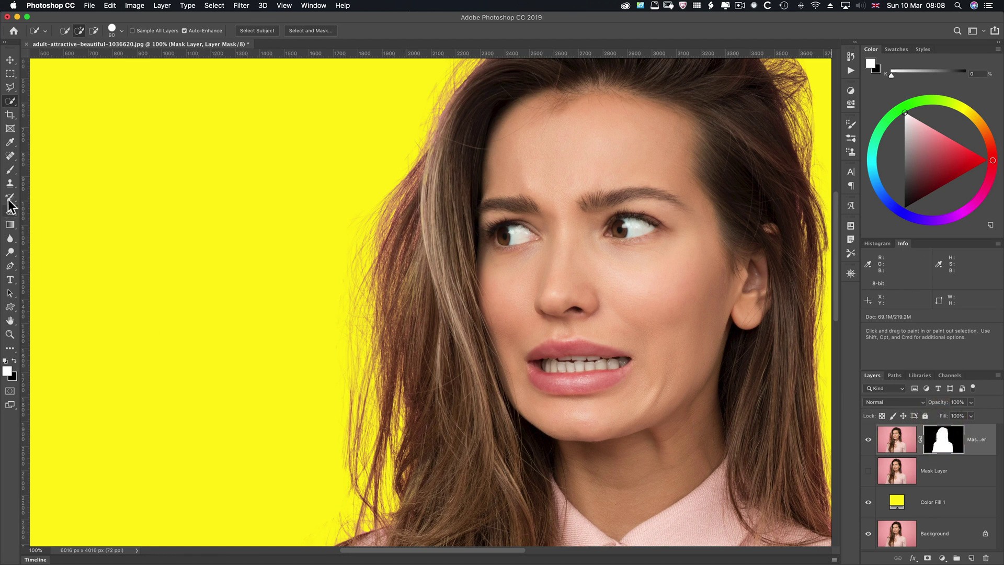
# Set up the Brush in Overlay mode with default white and black colours.
pyautogui.press('b')
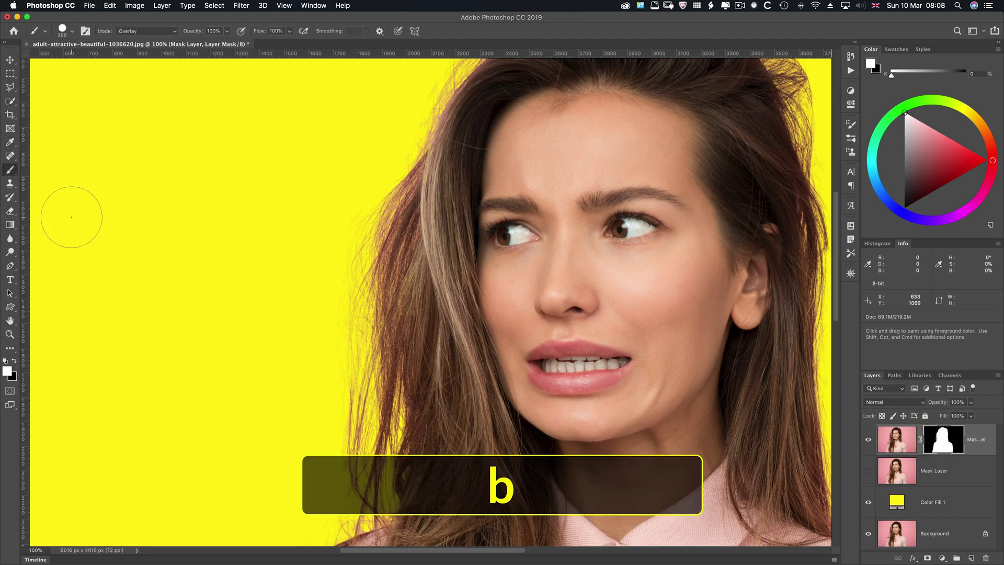
pyautogui.click(120, 30)
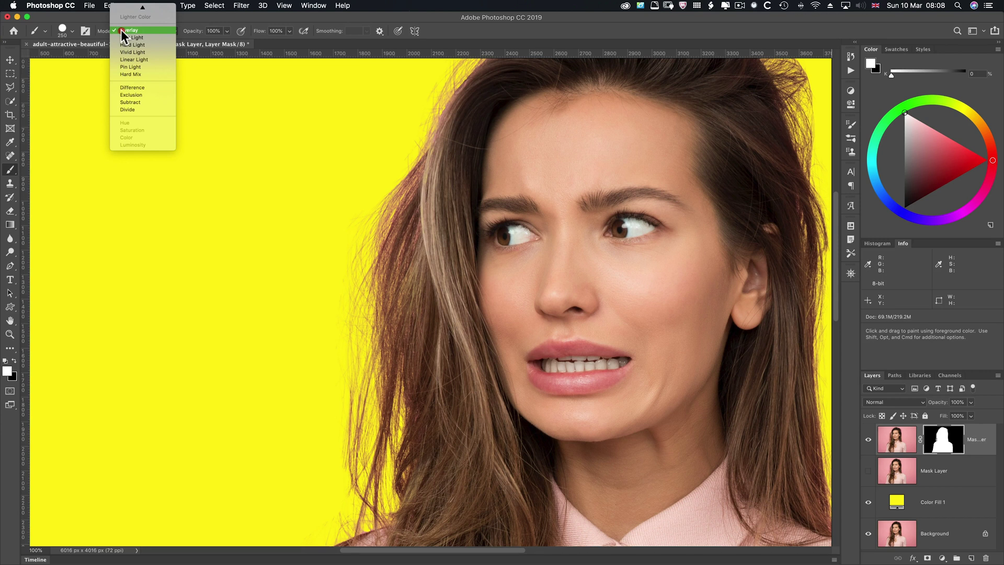
pyautogui.click(121, 30)
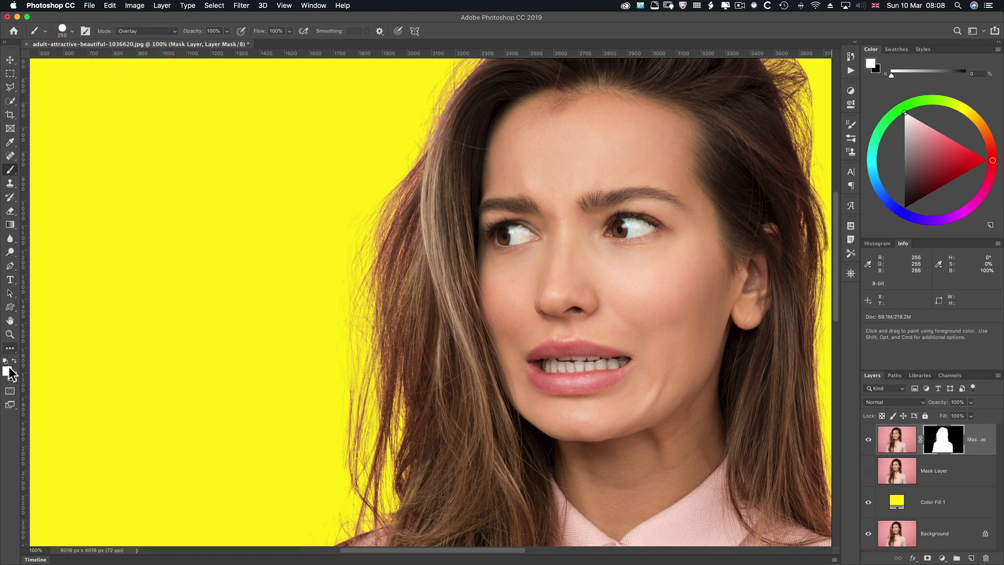
pyautogui.press('d')
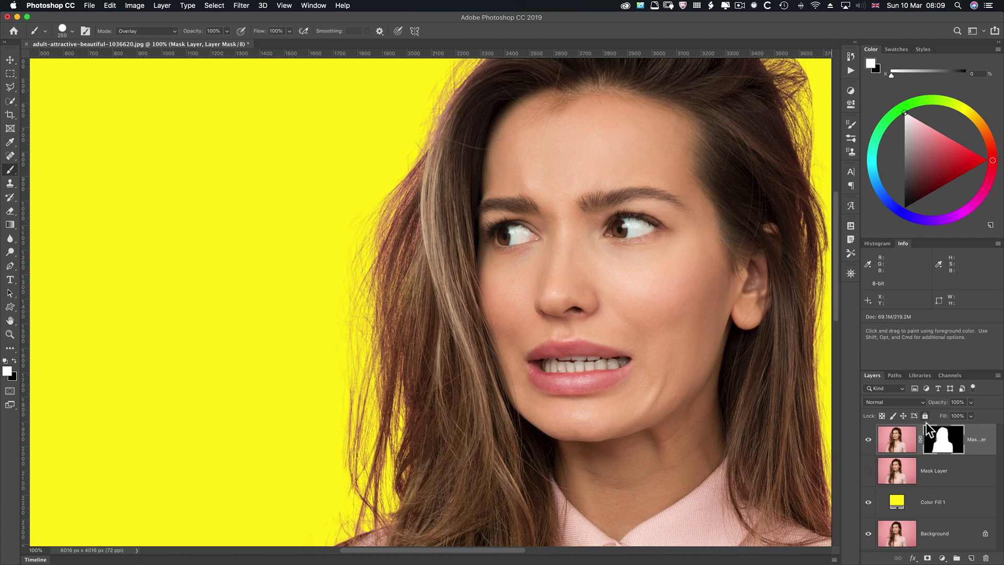
# Show the layer mask on its own, zoomed to 200% on the hair edge.
pyautogui.press('alt')
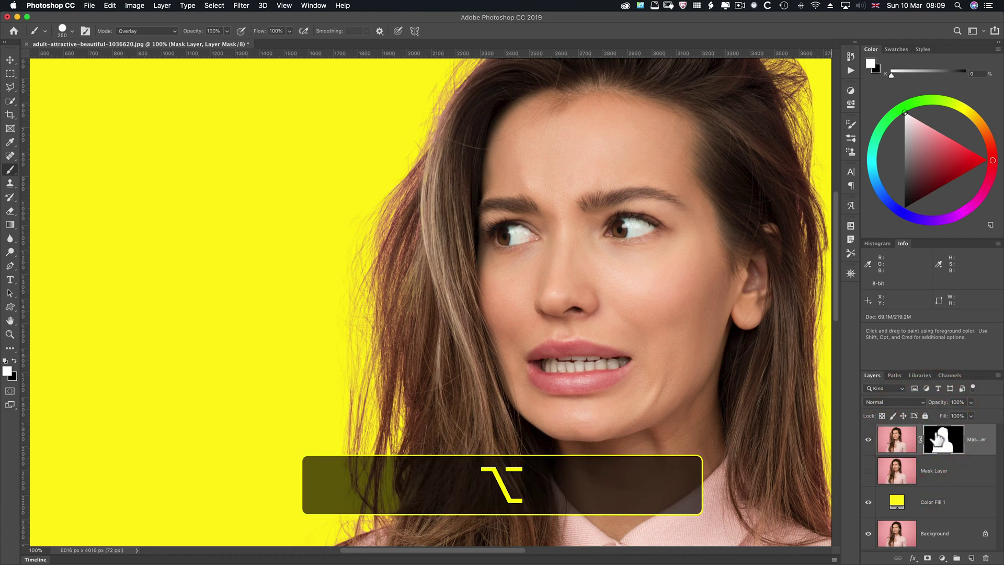
pyautogui.keyDown('alt'); pyautogui.click(936, 438); pyautogui.keyUp('alt')
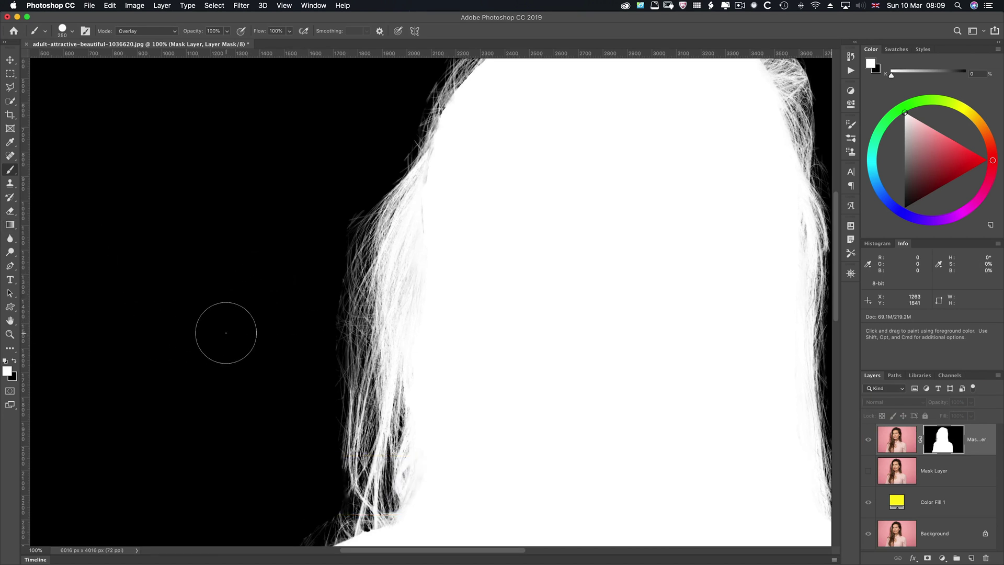
pyautogui.press('super')
pyautogui.press('super+equal')
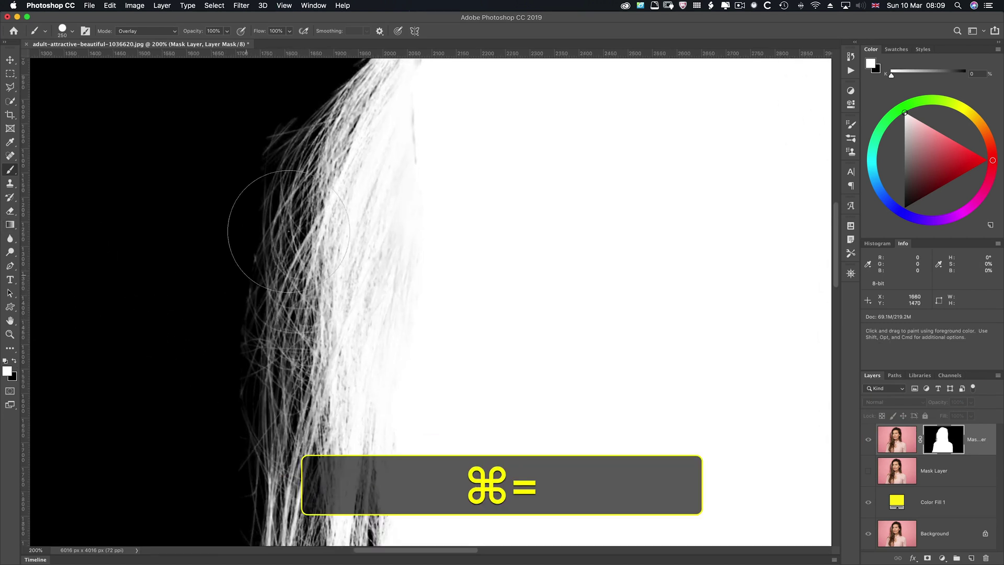
# Paint white along the left hair strands with a size 175 brush at 50% flow.
pyautogui.moveTo(292, 201)
pyautogui.mouseDown()
pyautogui.moveTo(277, 188)
pyautogui.moveTo(290, 384)
pyautogui.moveTo(184, 405)
pyautogui.mouseUp()
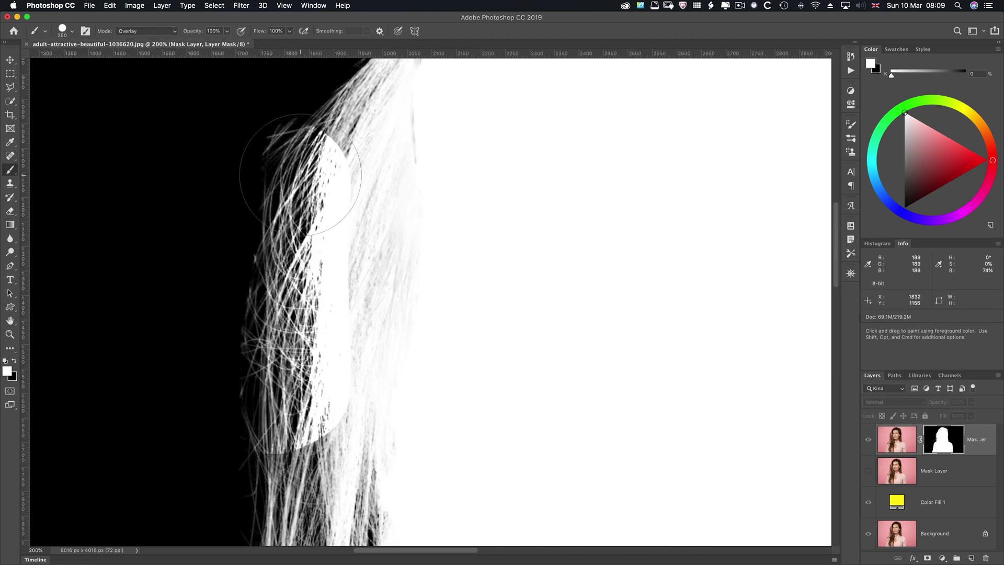
pyautogui.press('super+z')
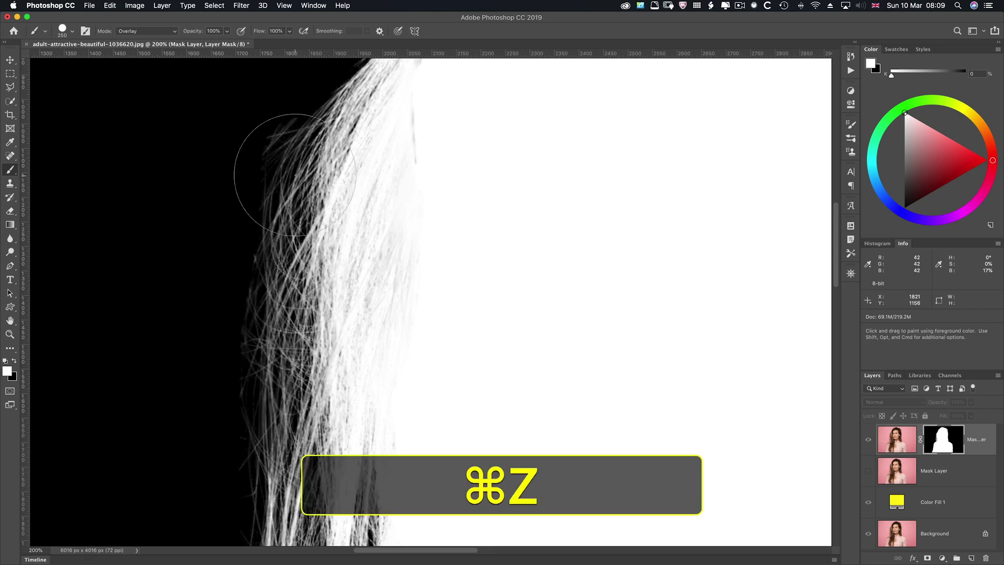
pyautogui.press('[')
pyautogui.press('[')
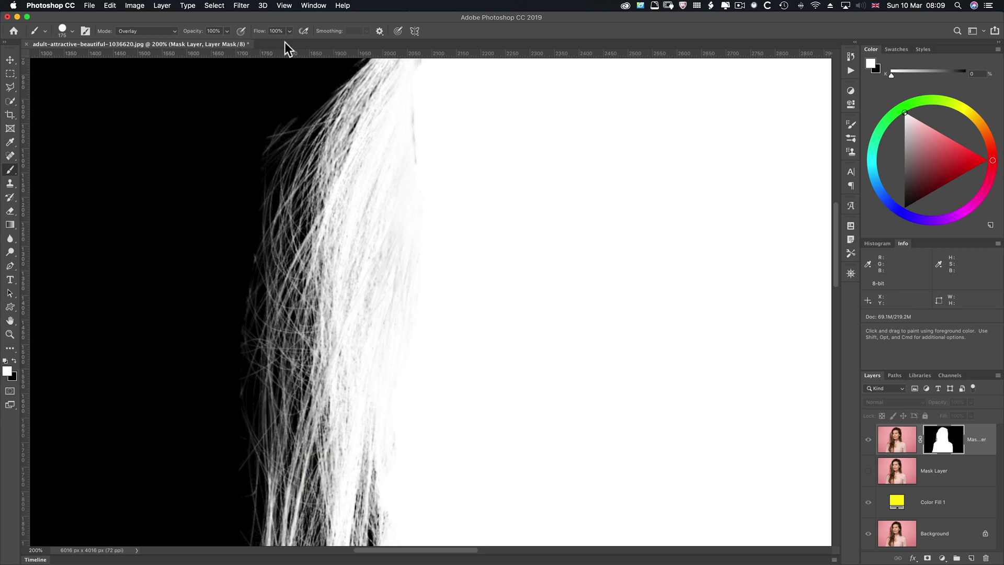
pyautogui.hotkey('shift', '5')
pyautogui.moveTo(294, 128); pyautogui.dragTo(265, 453)
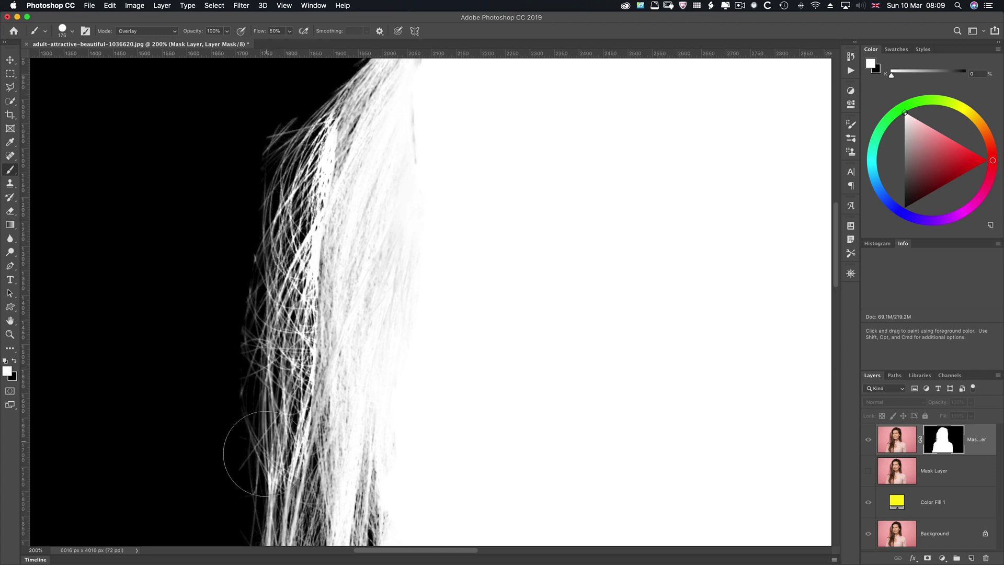
# Return to the colour view over yellow and undo the trial strokes on the left strands.
pyautogui.click(892, 452)
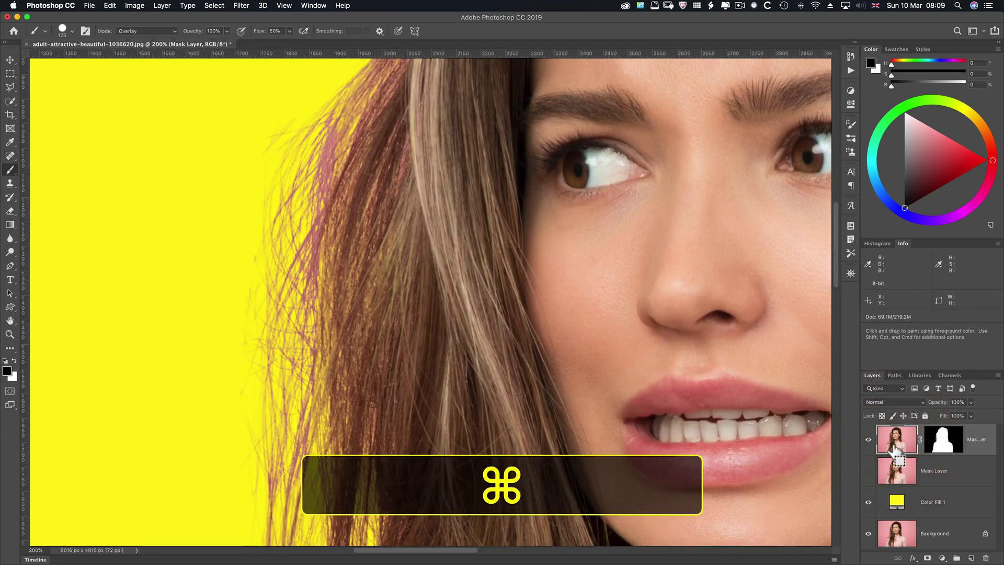
pyautogui.press('super+z')
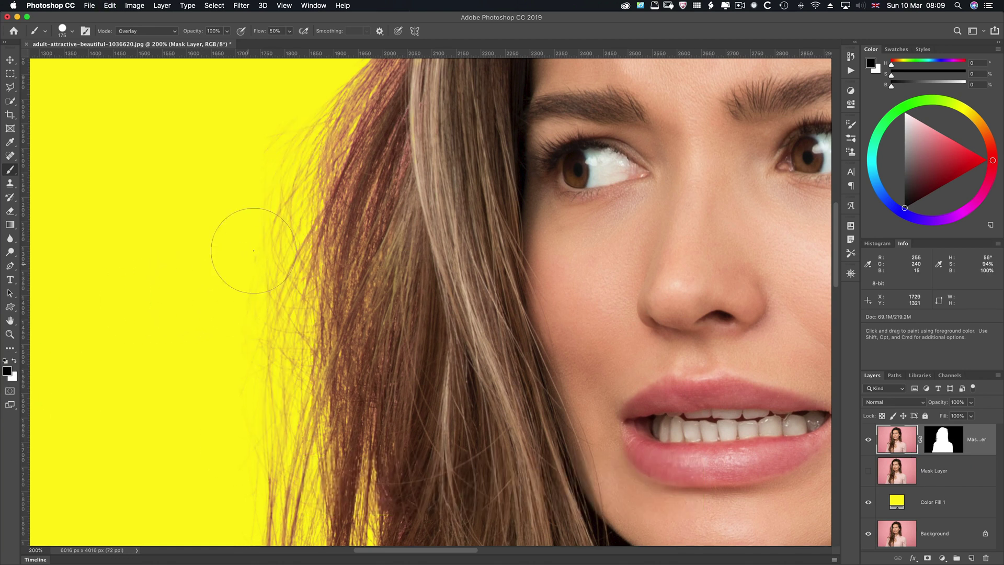
pyautogui.moveTo(253, 251)
pyautogui.mouseDown()
pyautogui.moveTo(250, 234)
pyautogui.moveTo(247, 257)
pyautogui.moveTo(290, 171)
pyautogui.mouseUp()
pyautogui.click(953, 438)
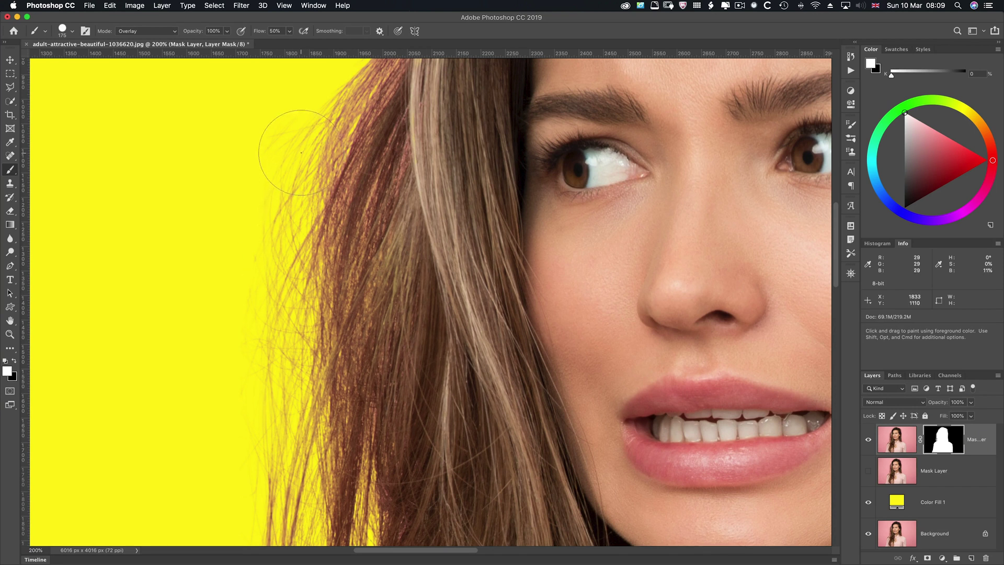
pyautogui.moveTo(298, 144)
pyautogui.mouseDown()
pyautogui.moveTo(283, 189)
pyautogui.moveTo(270, 375)
pyautogui.mouseUp()
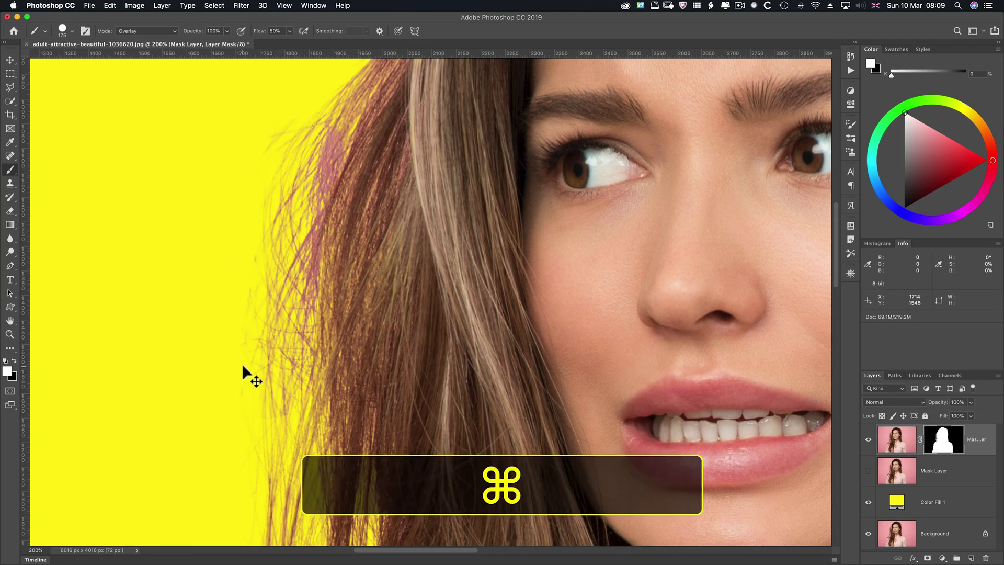
pyautogui.press('super+z')
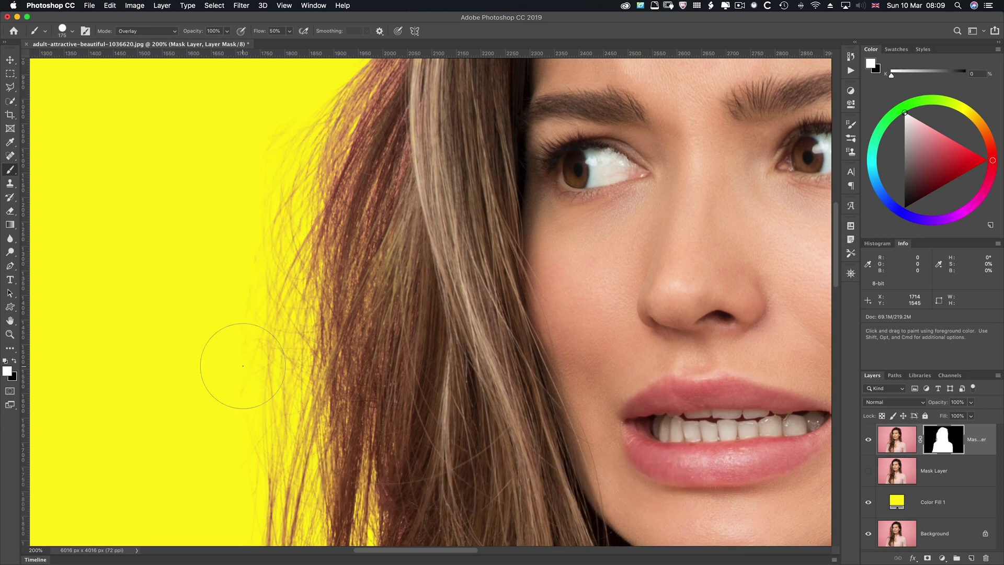
# Use the Dodge Tool on the layer mask to lighten the left hair strands.
pyautogui.click(10, 238)
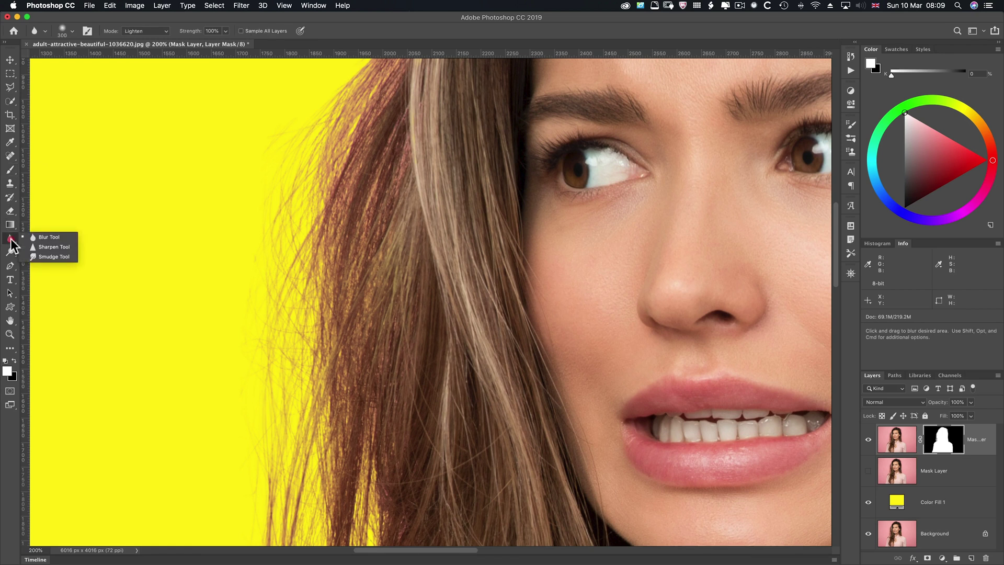
pyautogui.click(11, 251)
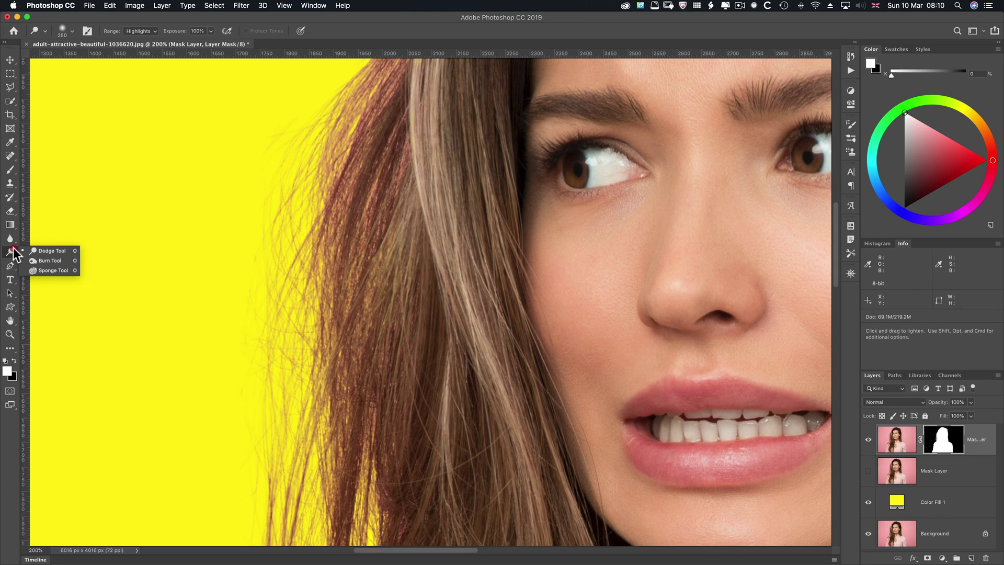
pyautogui.click(941, 450)
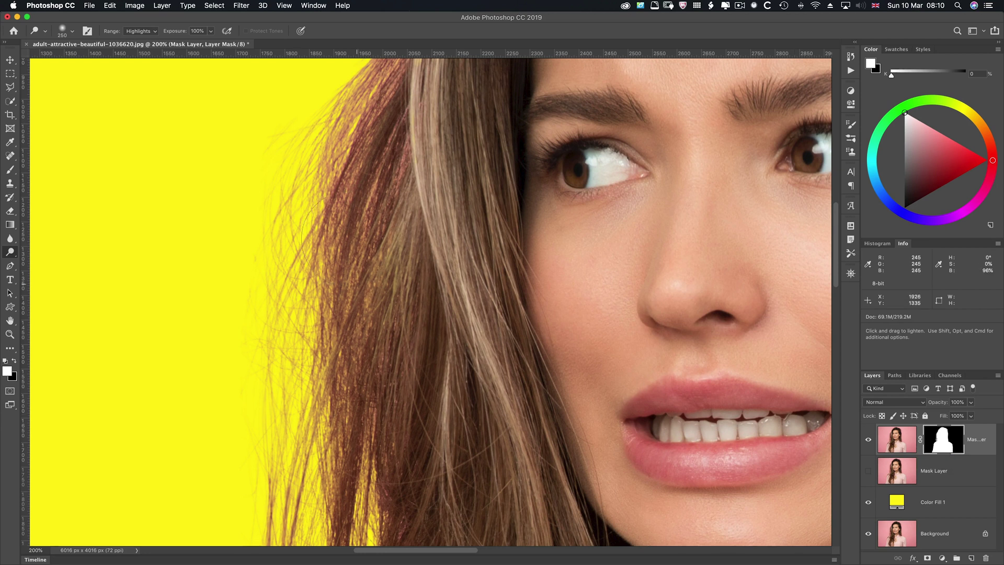
pyautogui.moveTo(388, 134)
pyautogui.mouseDown()
pyautogui.moveTo(389, 173)
pyautogui.moveTo(377, 160)
pyautogui.moveTo(386, 171)
pyautogui.mouseUp()
# Reopen Select and Mask with a 1 px edge detection radius and Show Edge on.
pyautogui.press('alt')
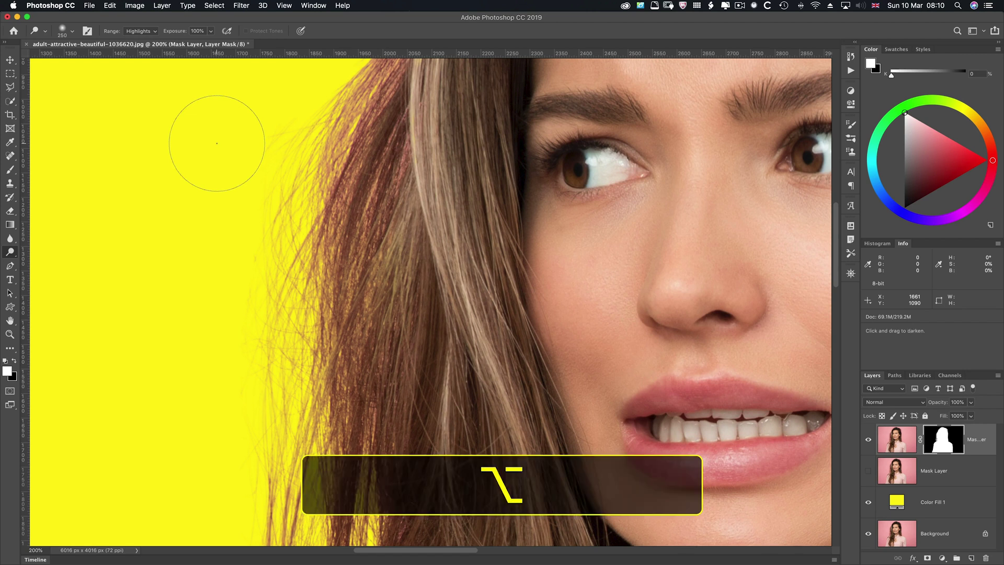
pyautogui.press('alt+super+r')
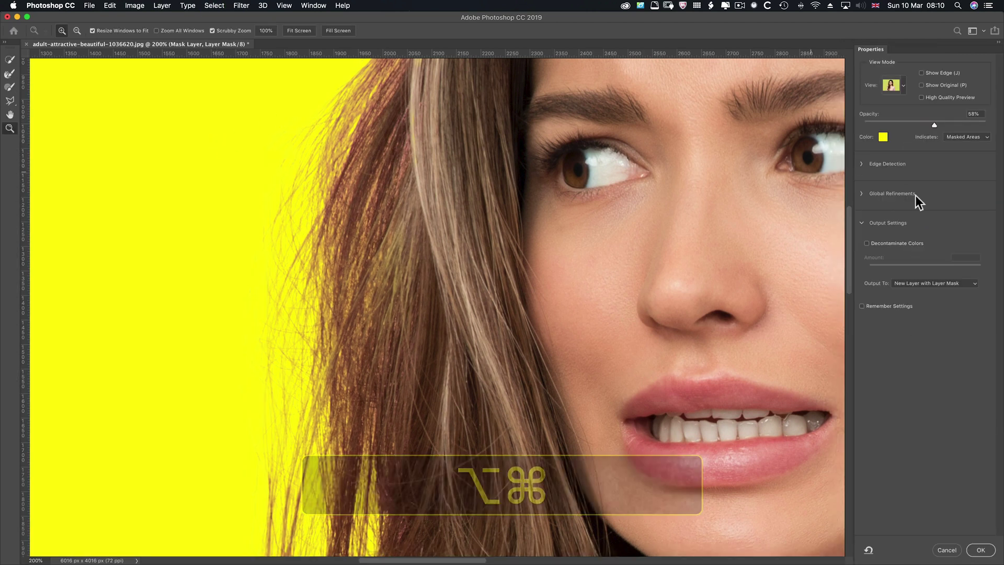
pyautogui.click(861, 164)
pyautogui.click(874, 199)
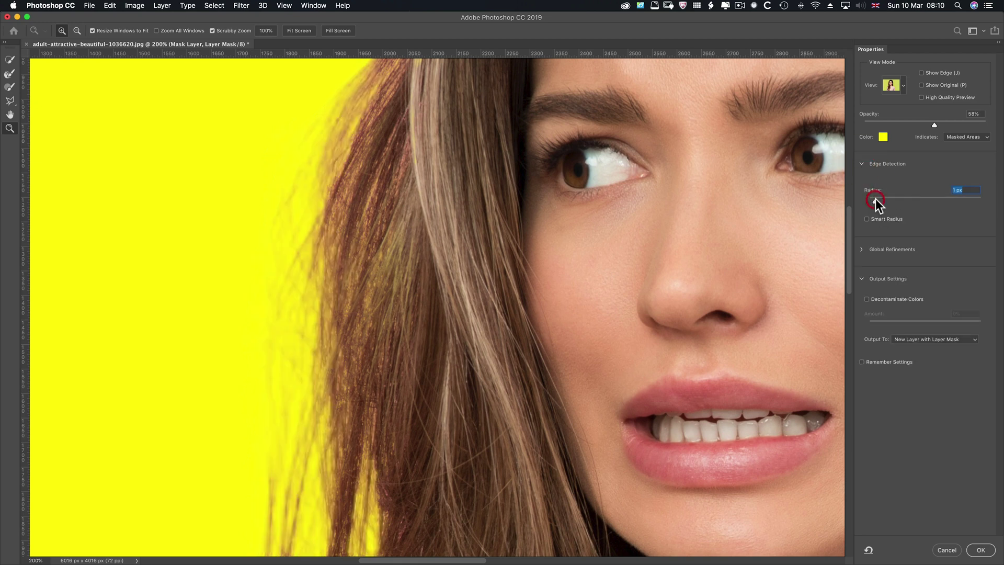
pyautogui.click(921, 73)
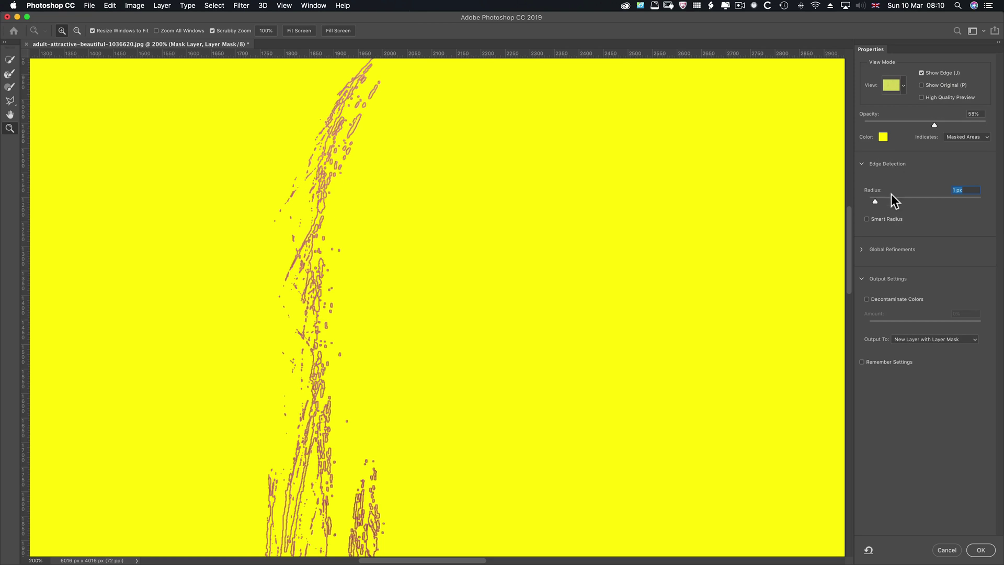